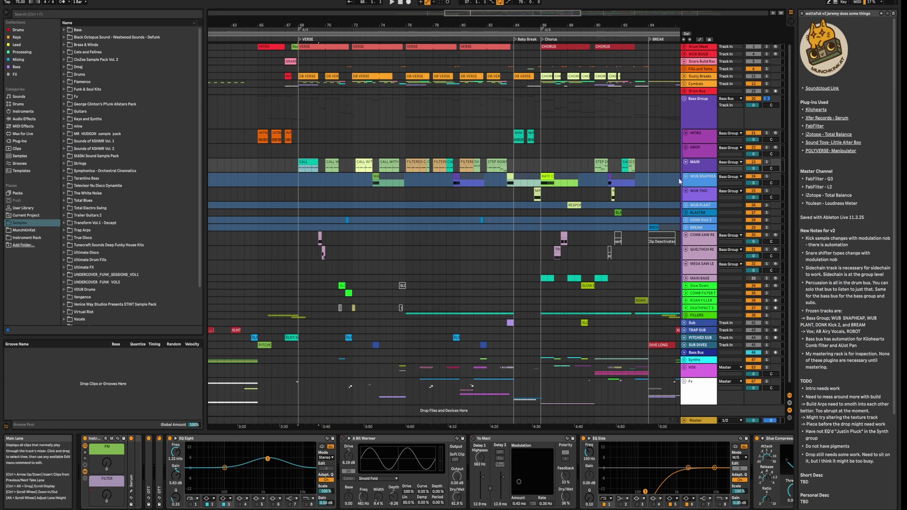
# - Select the MAIN bass track and hide the project notes
pyautogui.click(696, 170)
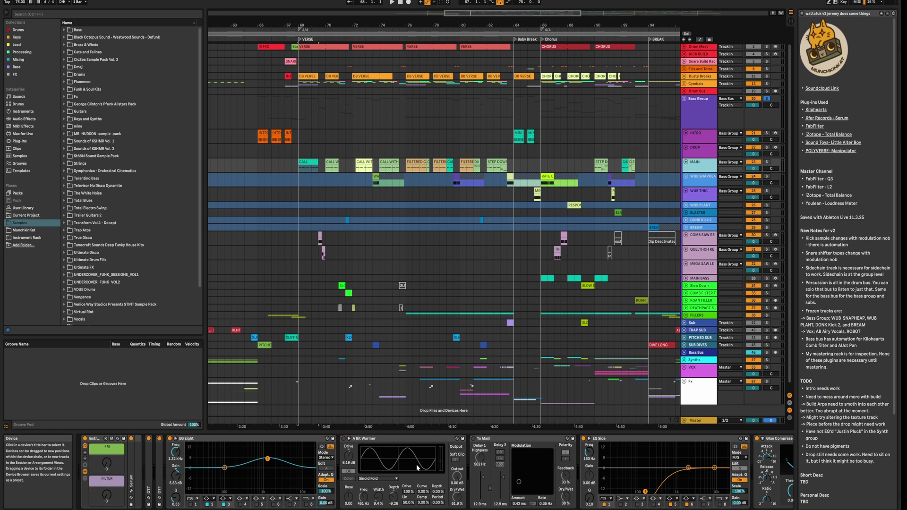
pyautogui.click(801, 13)
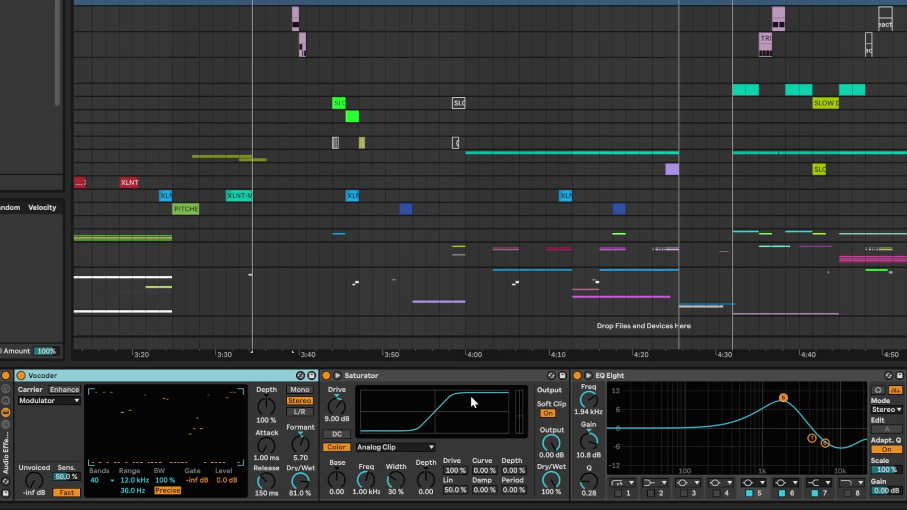
# - Highlight the Vocoder, Saturator and EQ Eight devices inside the audio effect rack, individually and as ranges
pyautogui.keyDown('shift'); pyautogui.click(667, 378); pyautogui.keyUp('shift')
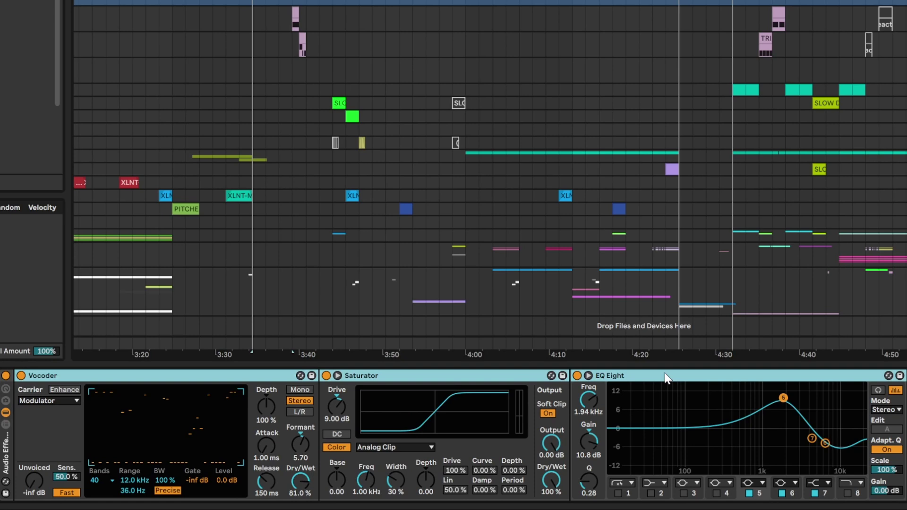
pyautogui.click(225, 377)
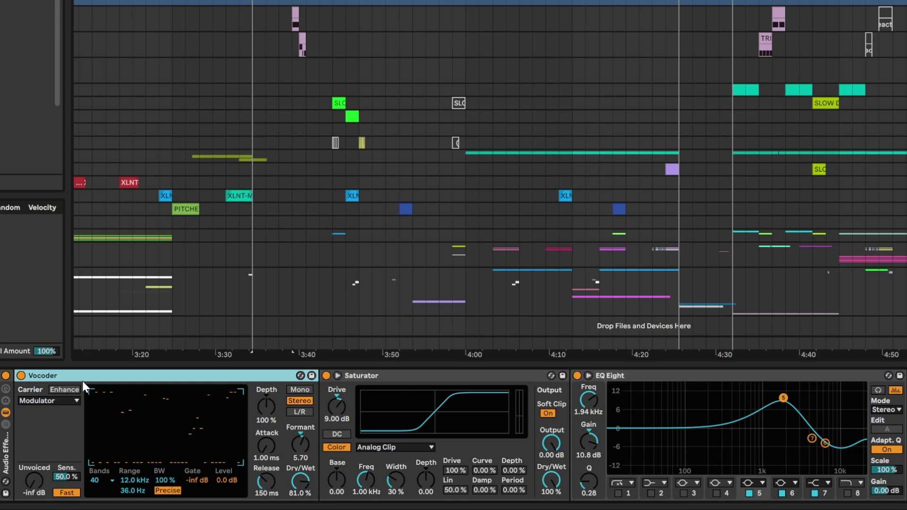
pyautogui.click(404, 376)
pyautogui.keyDown('shift'); pyautogui.click(714, 378); pyautogui.keyUp('shift')
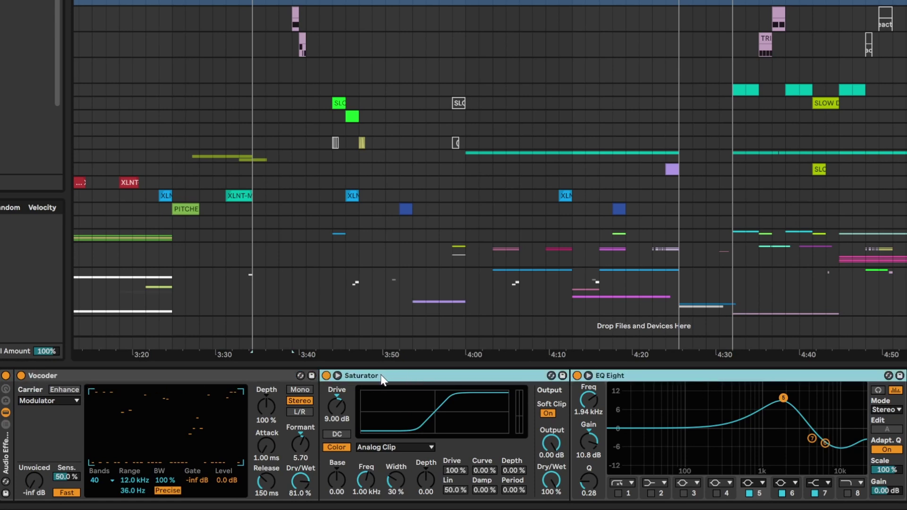
pyautogui.click(381, 375)
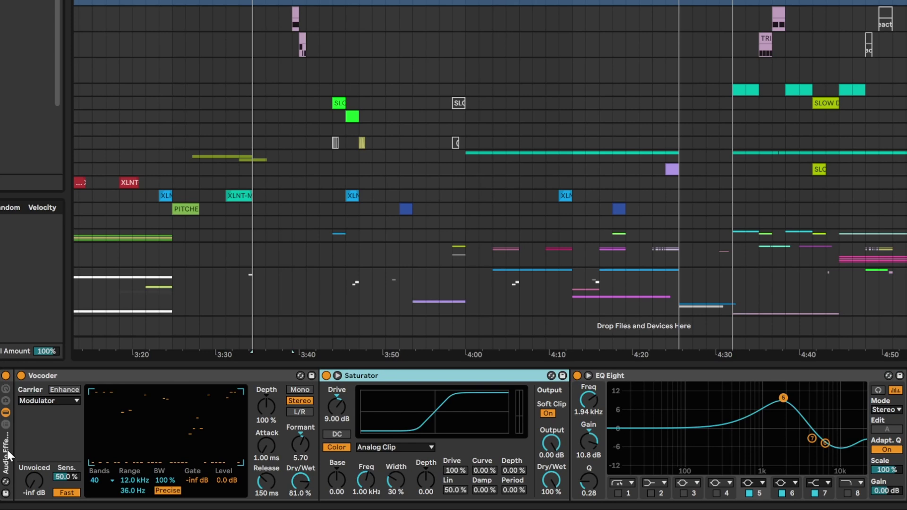
pyautogui.hotkey('ctrl', 'a')
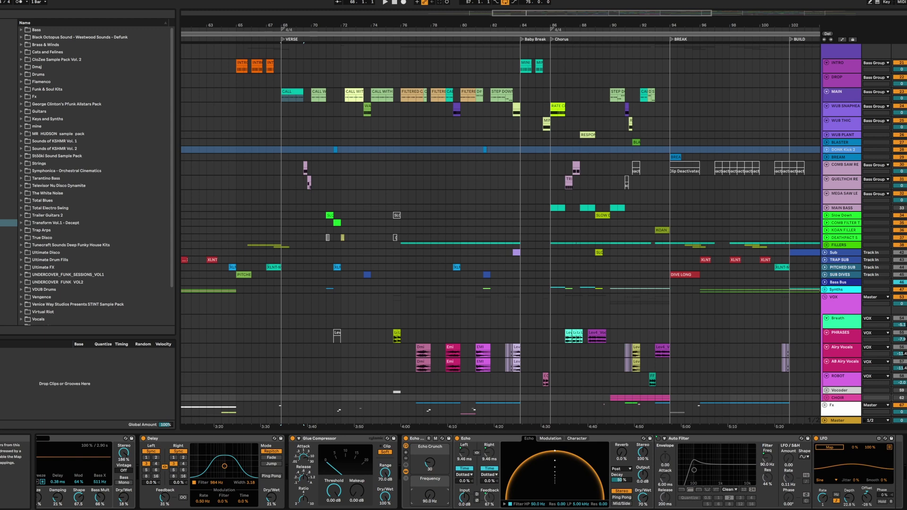
# - Review the Serum patch in the MAIN track's instrument rack, hide the rack's devices and close the plug-in window
pyautogui.click(684, 440)
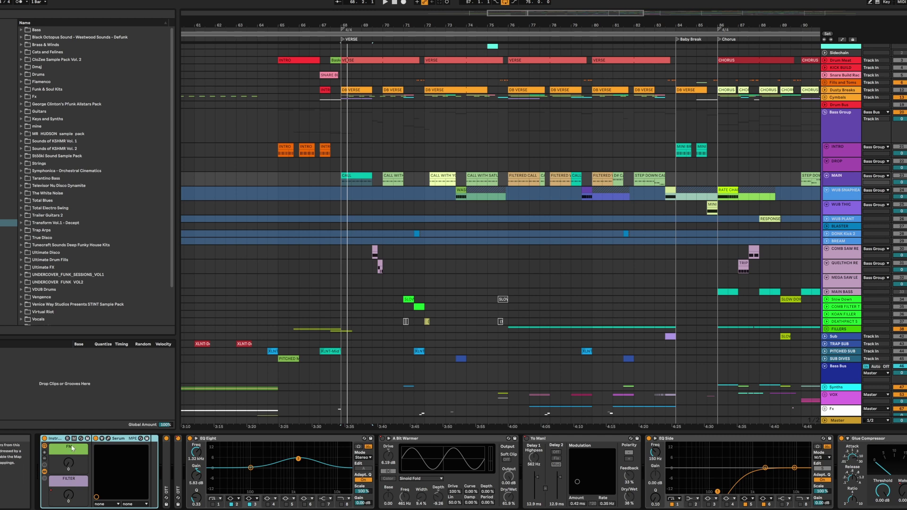
pyautogui.click(105, 440)
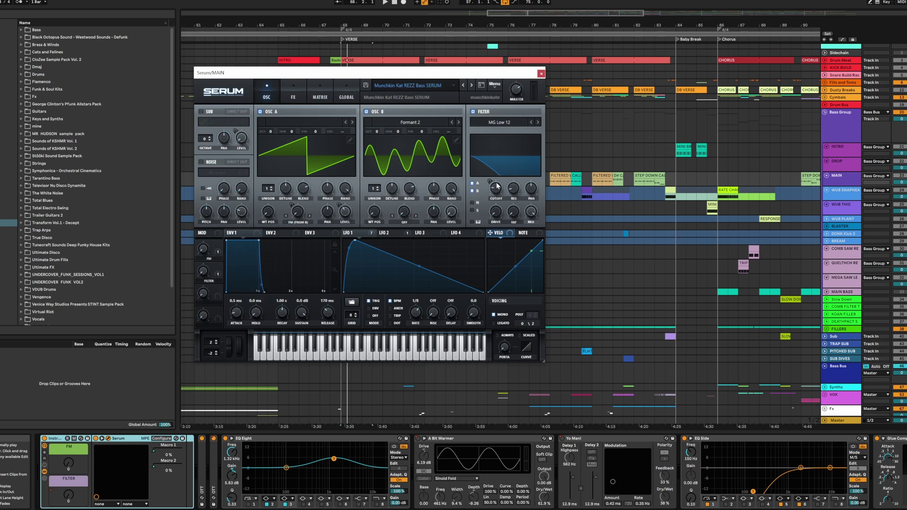
pyautogui.click(127, 438)
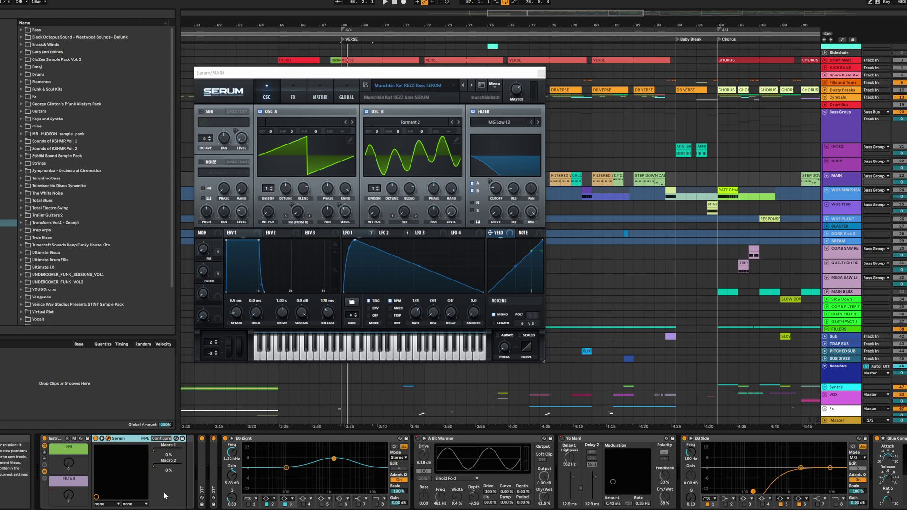
pyautogui.click(55, 440)
pyautogui.click(45, 471)
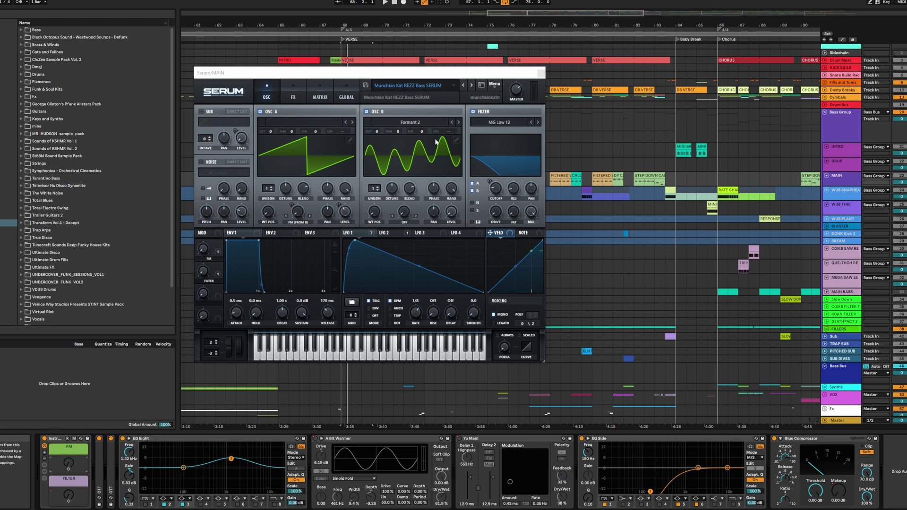
pyautogui.click(541, 72)
# - Play the start of the verse repeatedly while sweeping the MAIN rack's FM and FILTER macros to hear their effect
pyautogui.press('space')
pyautogui.moveTo(69, 465); pyautogui.dragTo(68, 409)
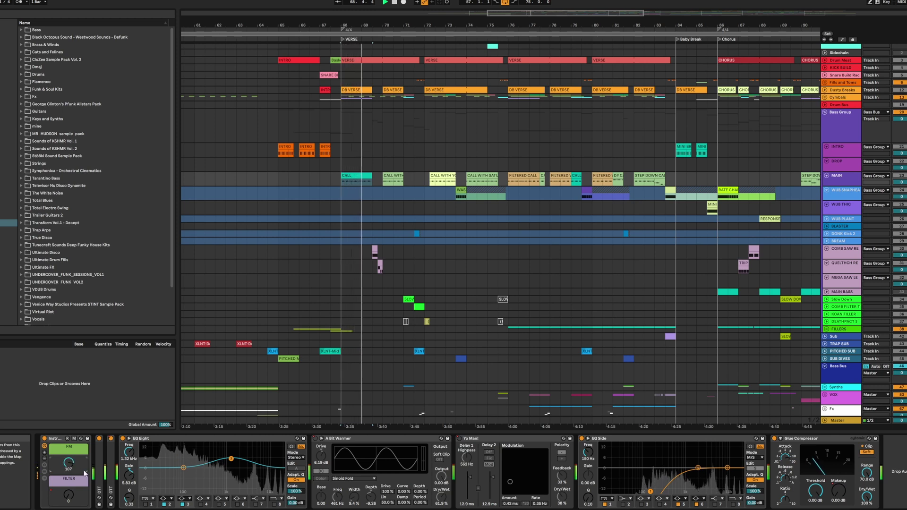
pyautogui.moveTo(69, 494)
pyautogui.mouseDown()
pyautogui.moveTo(69, 452)
pyautogui.moveTo(69, 509)
pyautogui.mouseUp()
pyautogui.press('space')
pyautogui.press('space')
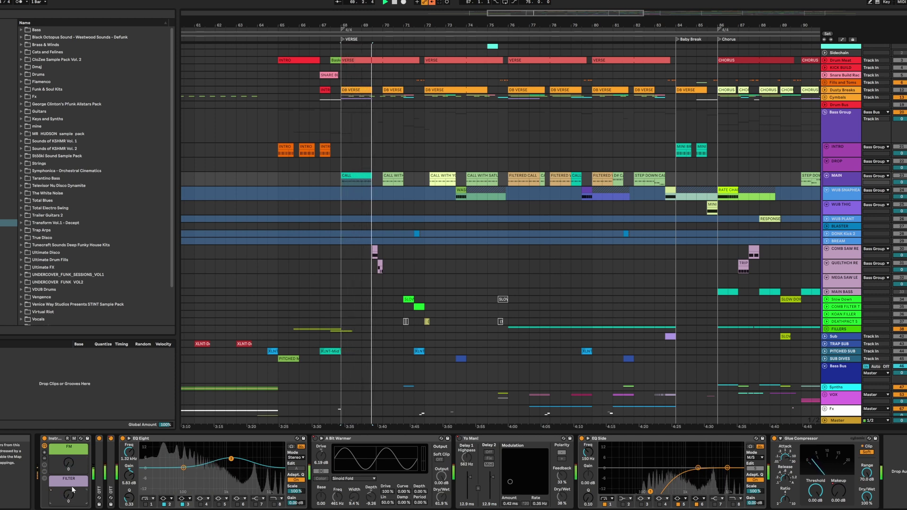
pyautogui.hotkey('ctrl', 'l')
pyautogui.press('space')
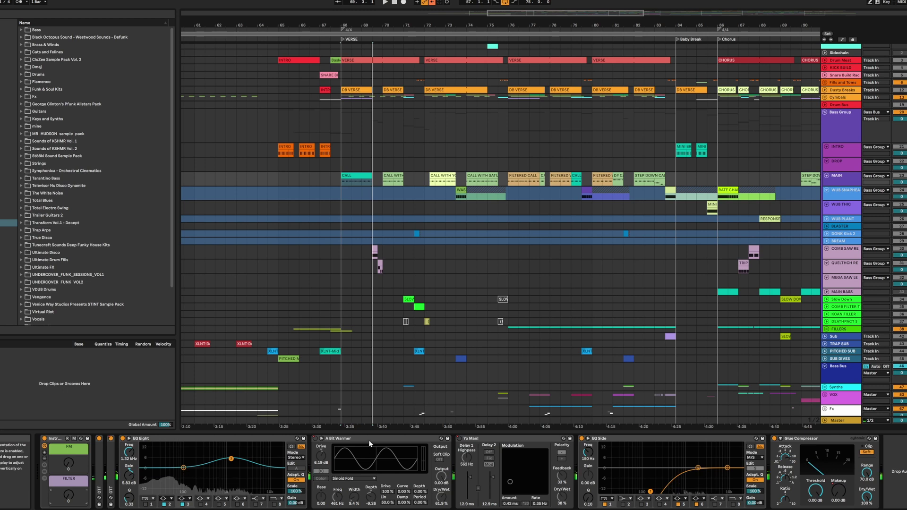
pyautogui.press('space')
pyautogui.moveTo(68, 463); pyautogui.dragTo(68, 455)
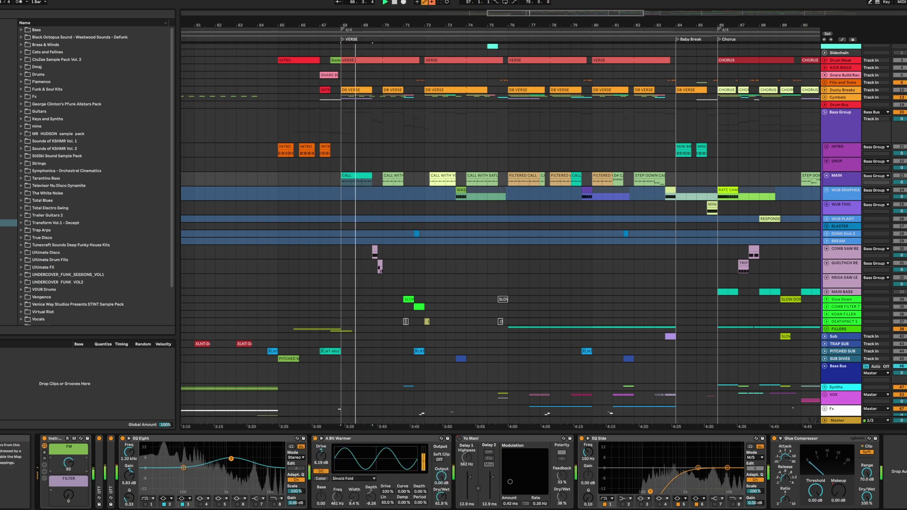
pyautogui.moveTo(69, 494)
pyautogui.mouseDown()
pyautogui.moveTo(69, 450)
pyautogui.moveTo(69, 508)
pyautogui.mouseUp()
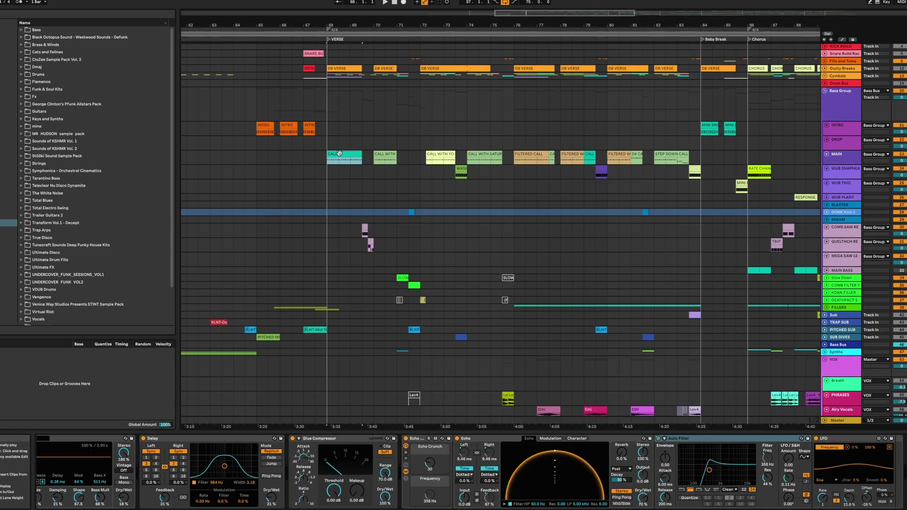
# - Show the MAIN track's device chain and check its first FILTERED CALL clip and the yellow CALL WITH YO clip
pyautogui.click(845, 154)
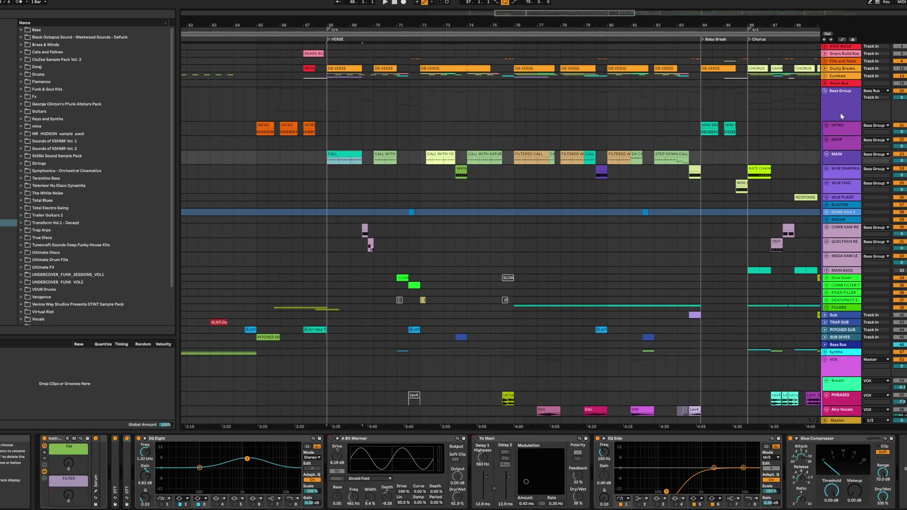
pyautogui.hscroll(3, 533, 31)
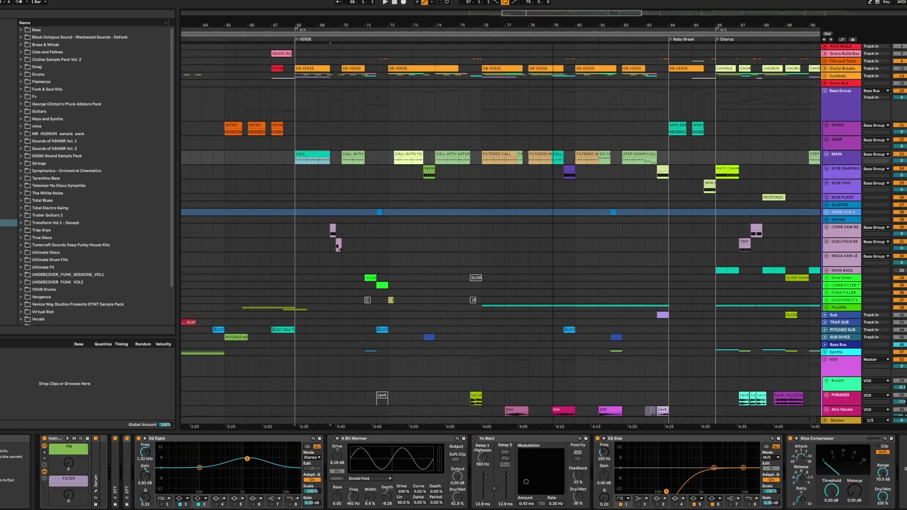
pyautogui.click(490, 154)
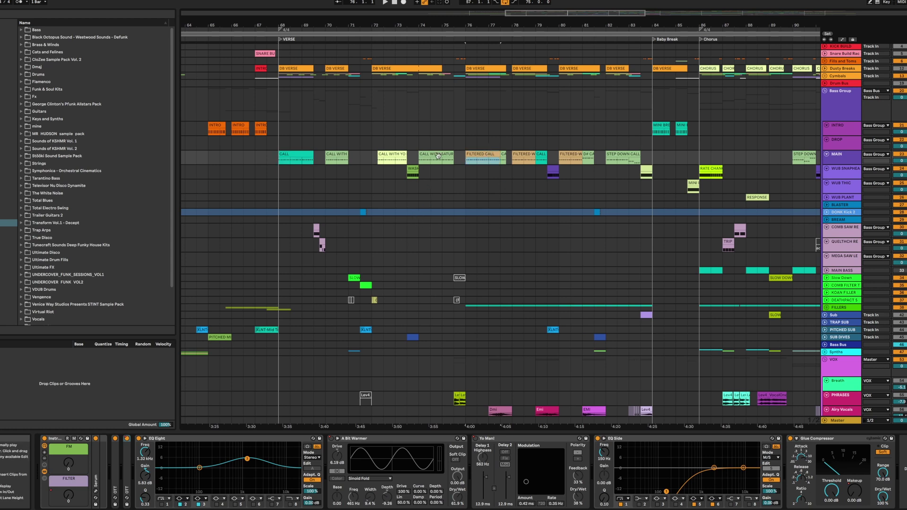
pyautogui.click(392, 152)
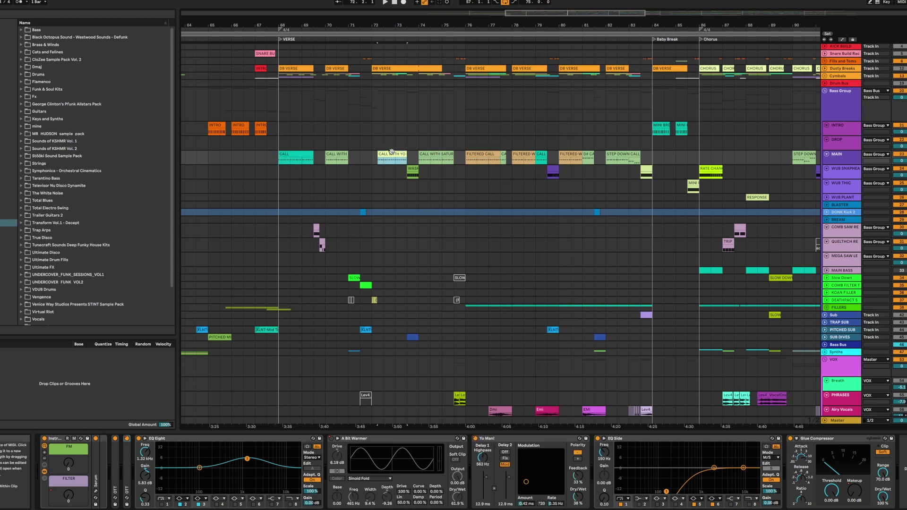
# - Audition the MAIN track's verse clips in turn: CALL, CALL WITH, CALL WITH YO, FILTERED CALL and STEP DOWN CALL
pyautogui.click(292, 155)
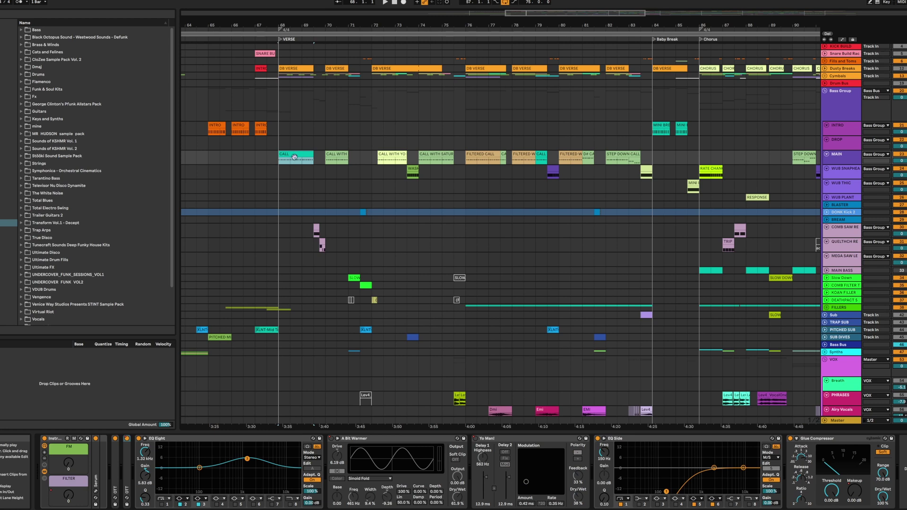
pyautogui.press('space')
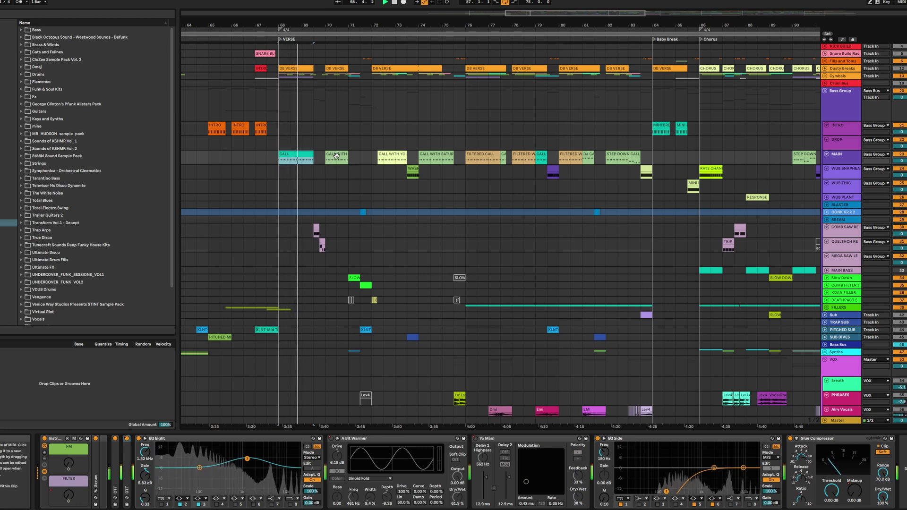
pyautogui.press('space')
pyautogui.click(335, 156)
pyautogui.press('space')
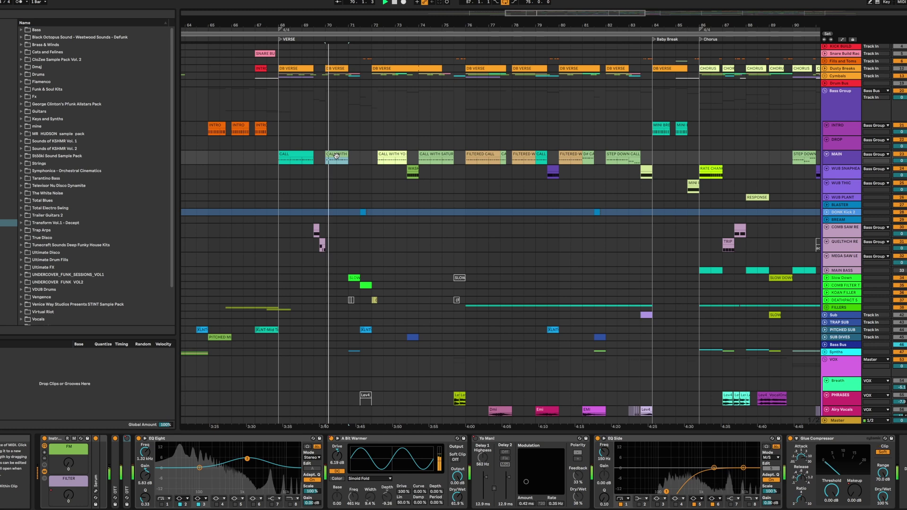
pyautogui.click(393, 156)
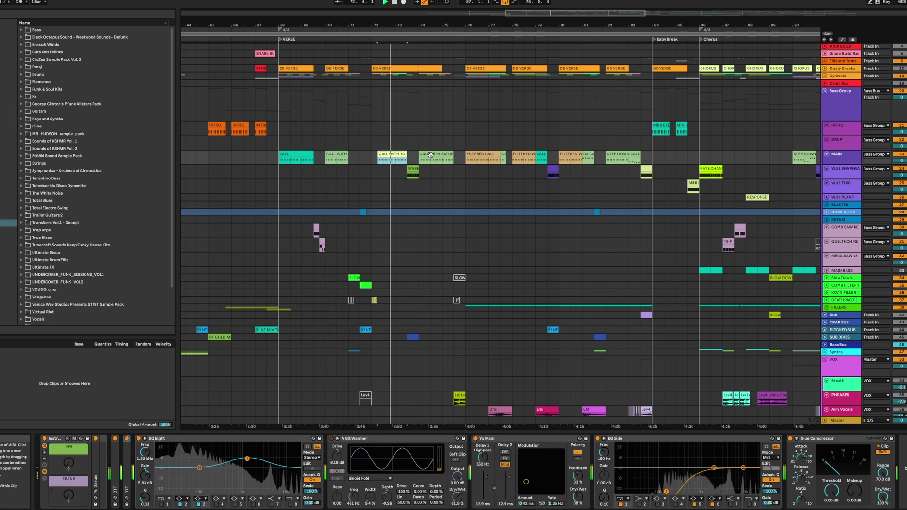
pyautogui.click(474, 155)
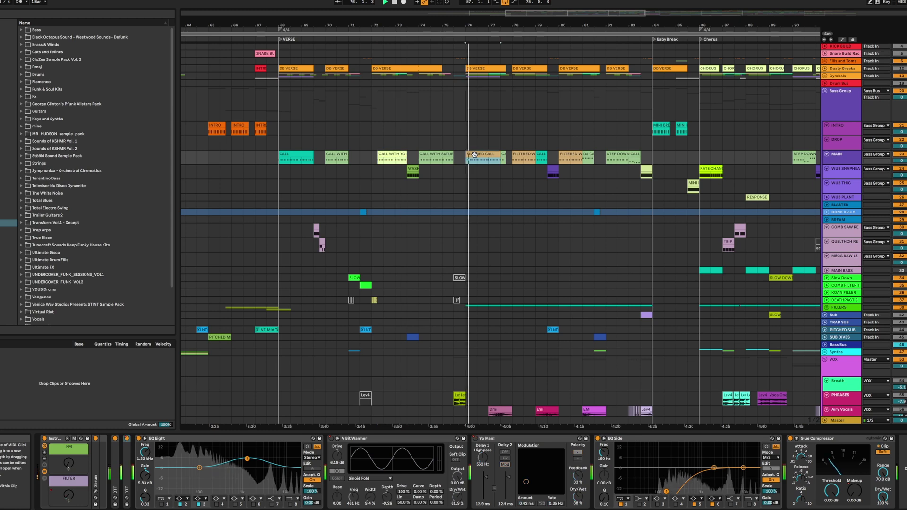
pyautogui.click(619, 156)
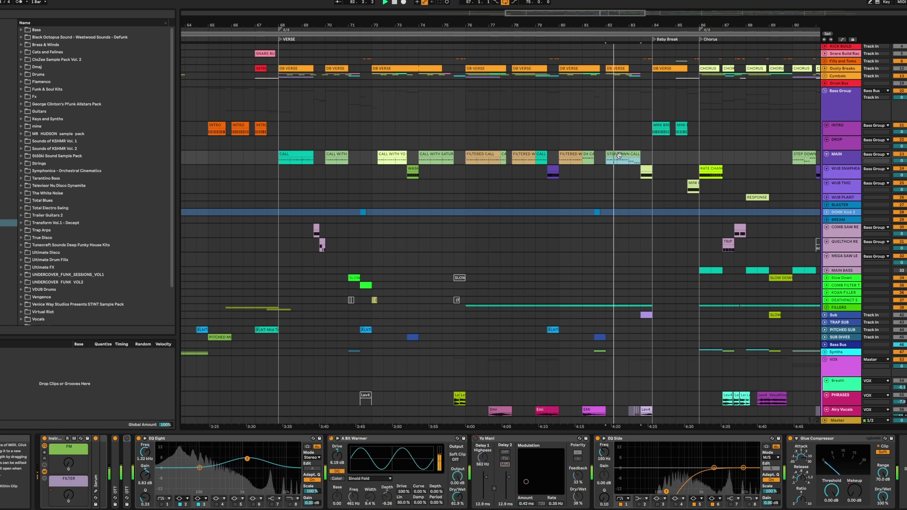
pyautogui.press('space')
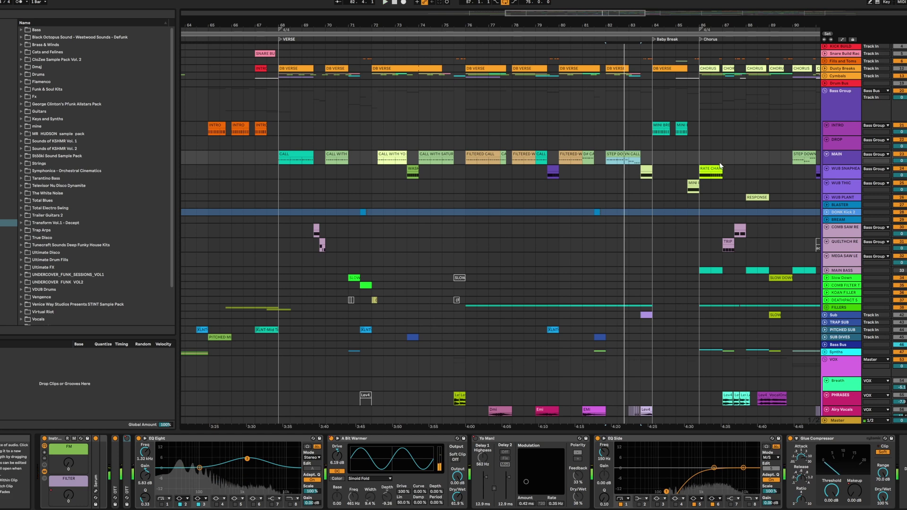
# - Audition the three verse clips on the WUB SNAPHEA track, starting from the green one near bar 73
pyautogui.click(412, 169)
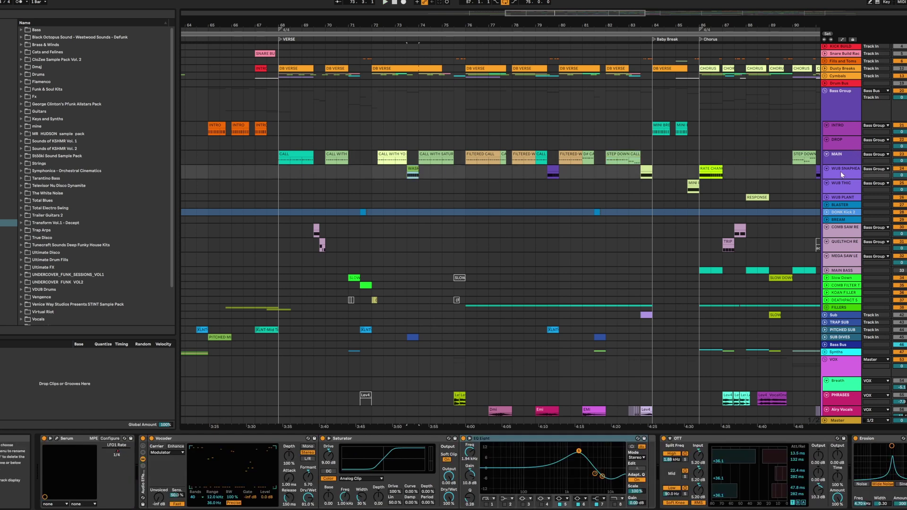
pyautogui.press('space')
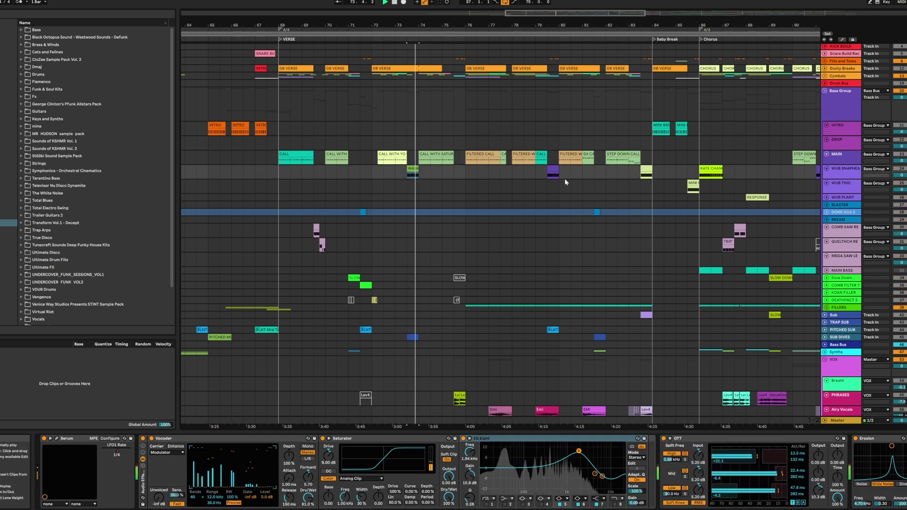
pyautogui.click(550, 171)
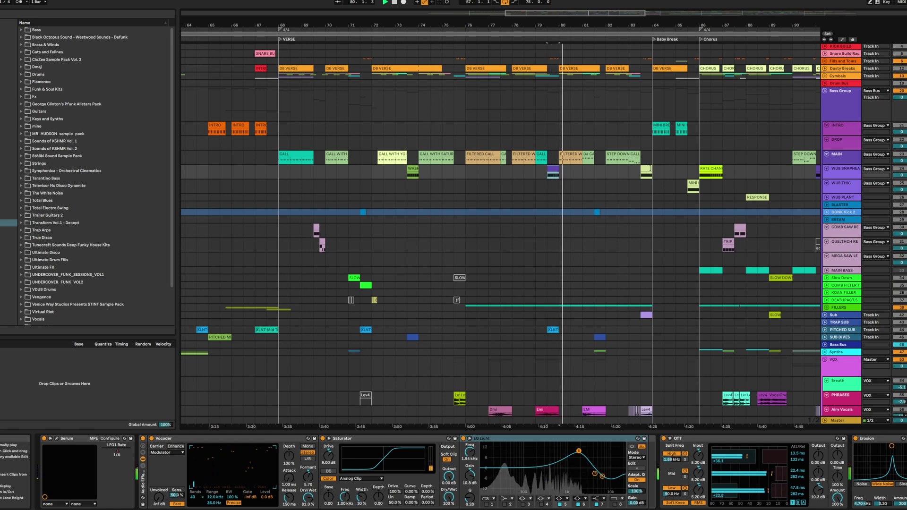
pyautogui.click(644, 171)
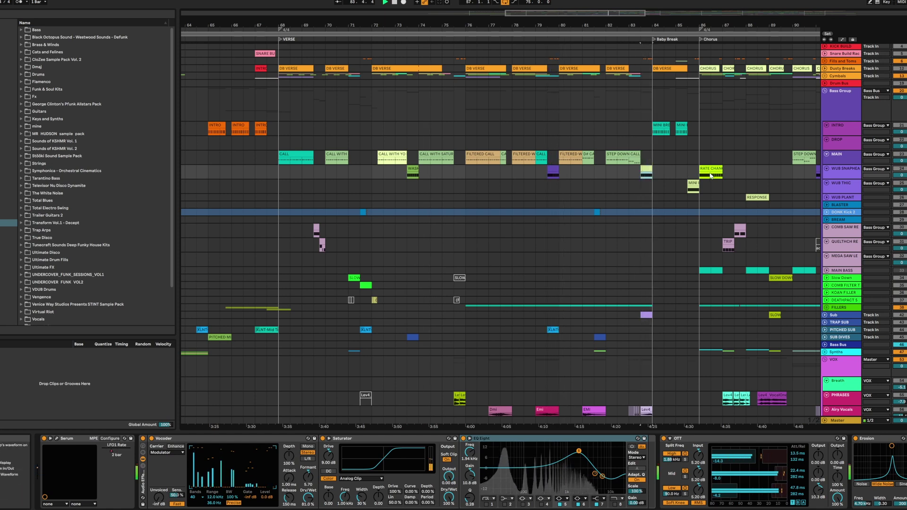
pyautogui.press('space')
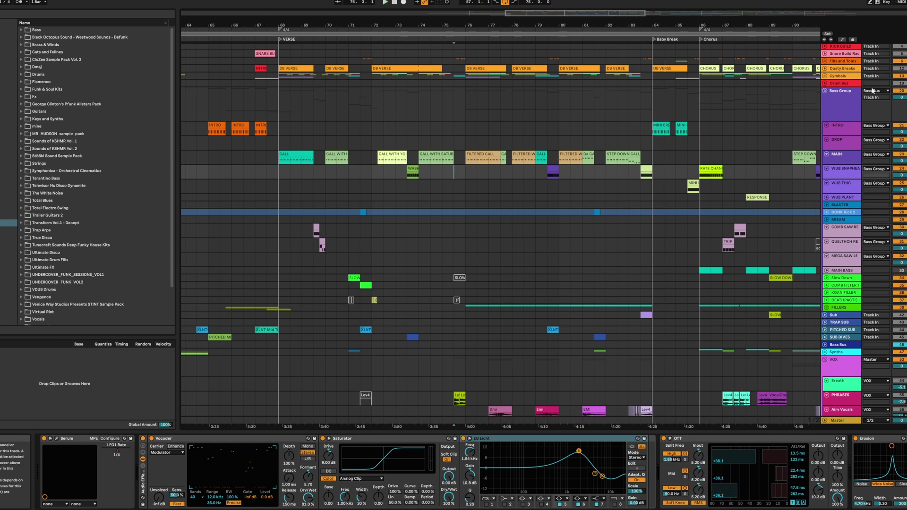
# - Select the first DB VERSE clip on the Dusty Breaks track to show its drum rack and effects chain
pyautogui.scroll(1, 832, 166)
pyautogui.scroll(2, 831, 166)
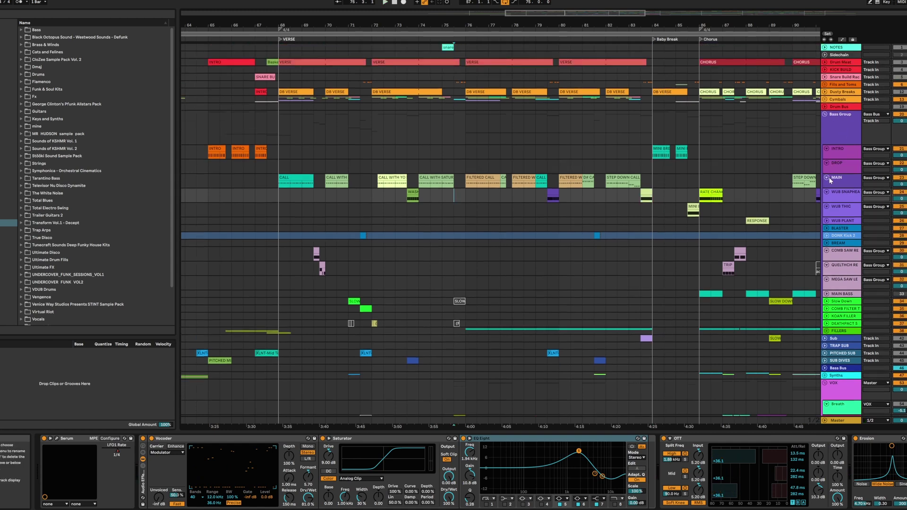
pyautogui.click(825, 108)
pyautogui.click(825, 108)
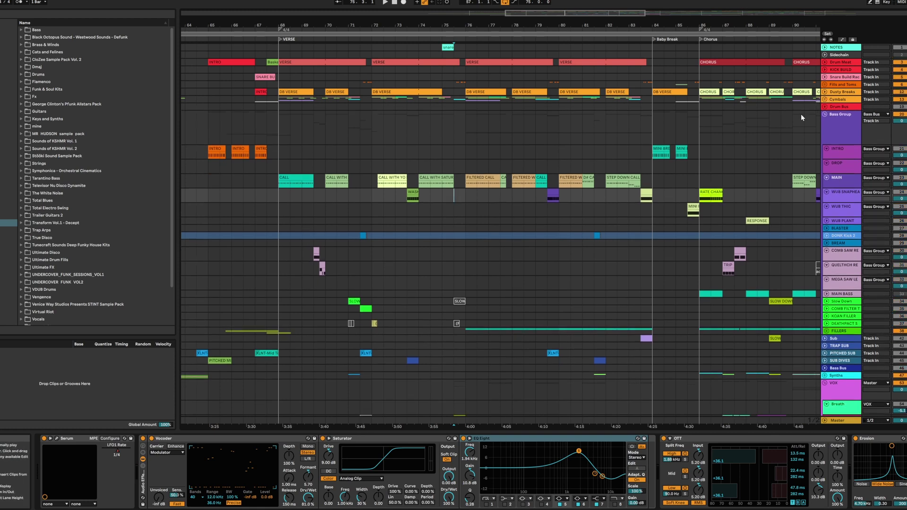
pyautogui.click(289, 91)
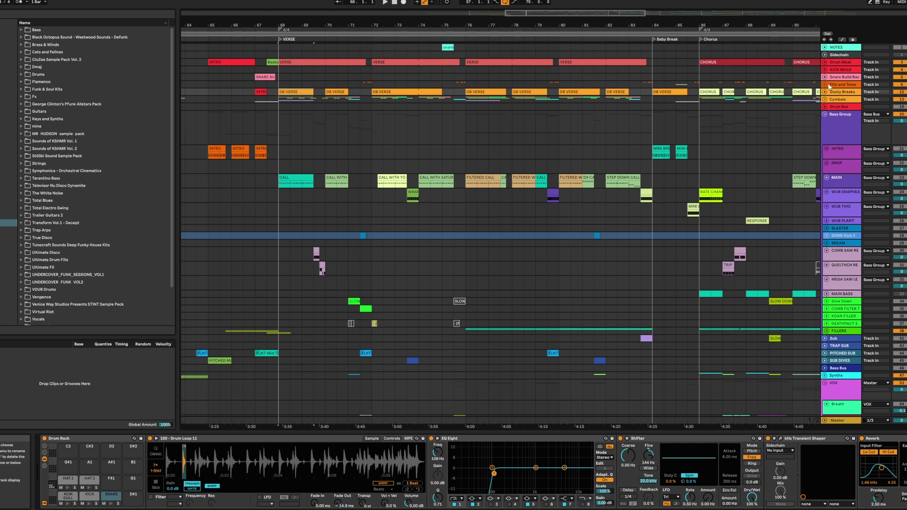
# - Show the drum rack of the Drum Meat track's first VERSE clip and briefly unfold the Fills and Toms and Dusty Breaks tracks
pyautogui.click(358, 62)
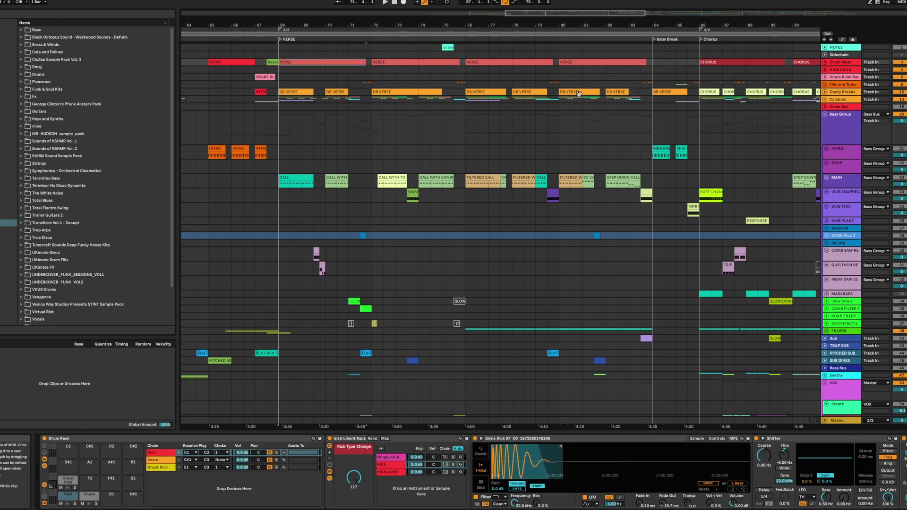
pyautogui.click(826, 85)
pyautogui.click(826, 85)
pyautogui.click(825, 92)
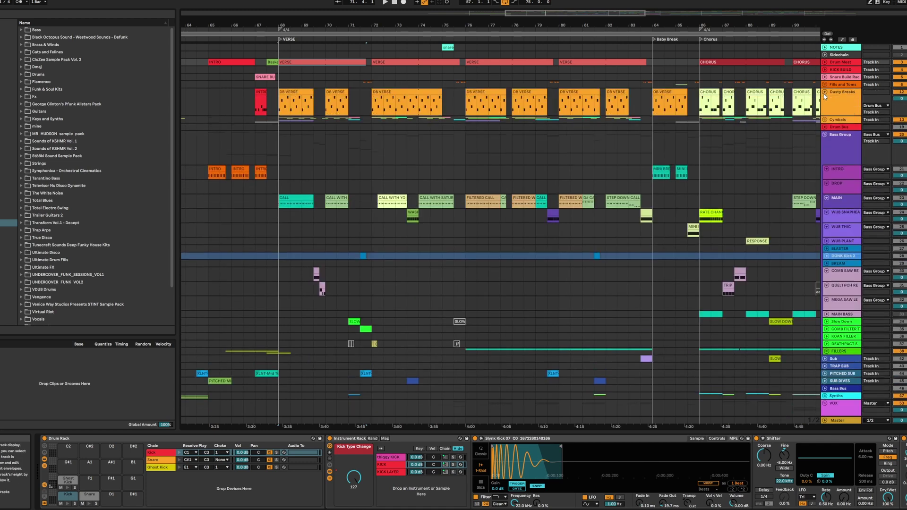
pyautogui.click(824, 93)
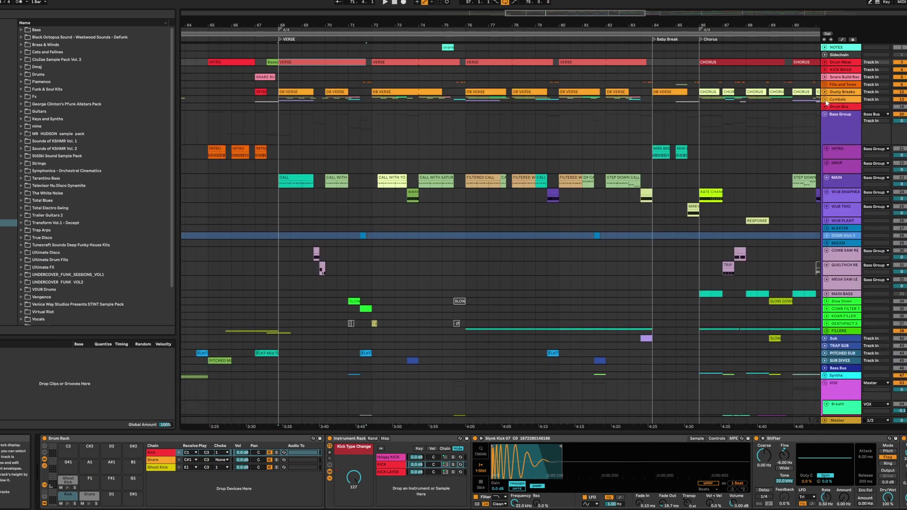
# - Unfold the Cymbals group and check the device chains behind the first verse crash clip and the 8ths hat clips
pyautogui.click(825, 99)
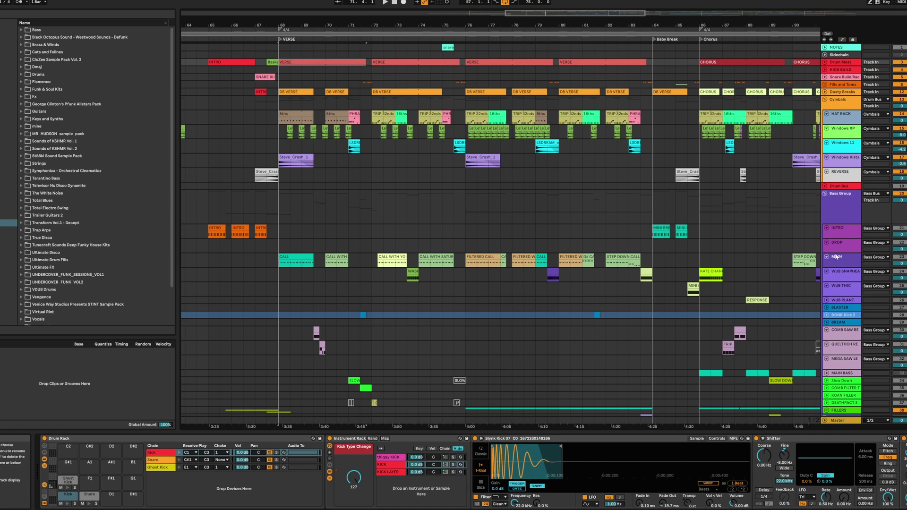
pyautogui.click(285, 156)
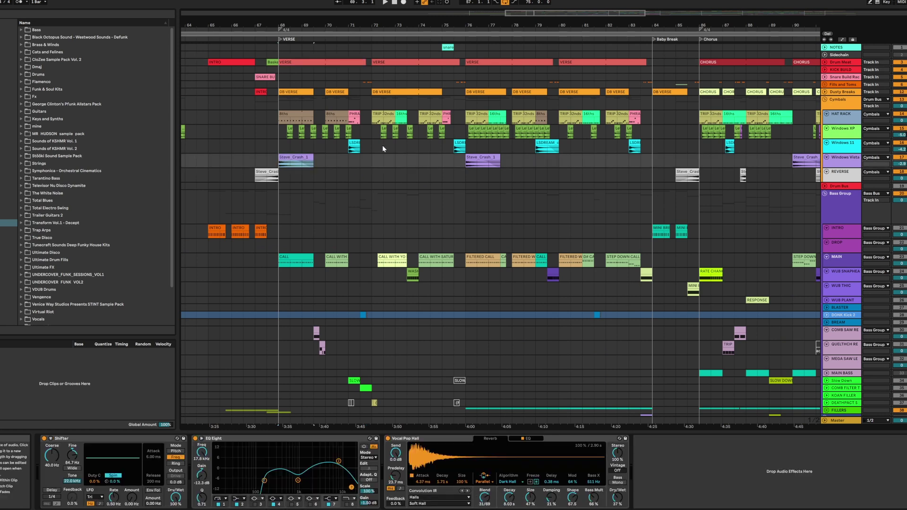
pyautogui.click(295, 117)
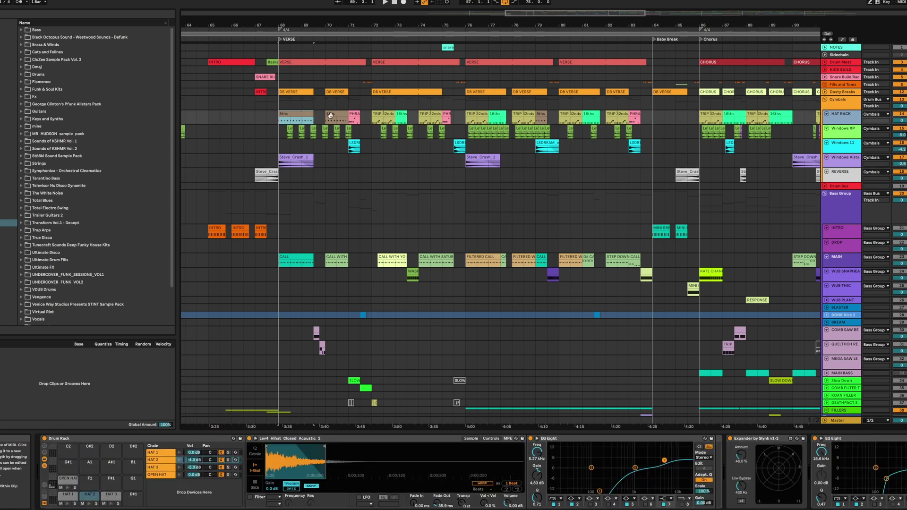
pyautogui.keyDown('shift'); pyautogui.click(331, 116); pyautogui.keyUp('shift')
# - Highlight the Windows XP clips in the opening verse phrase and audition them from bar 68
pyautogui.click(284, 137)
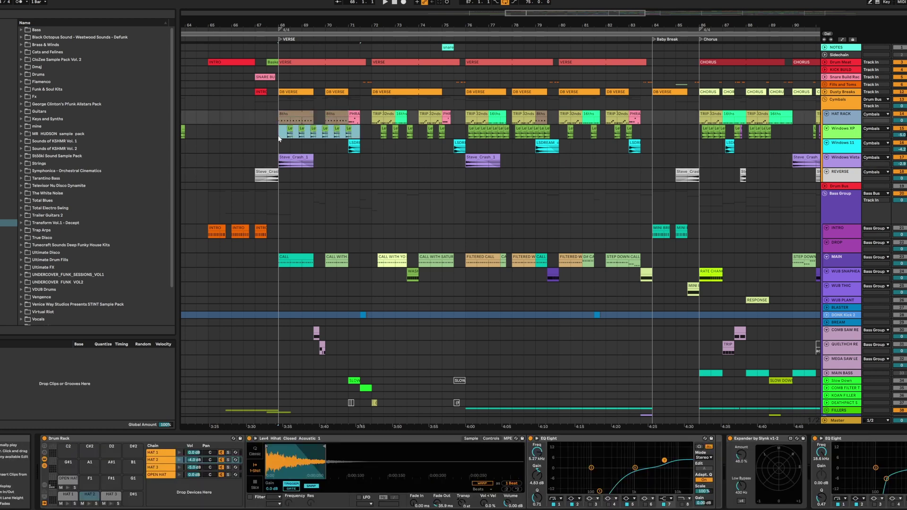
pyautogui.moveTo(286, 137); pyautogui.dragTo(383, 137)
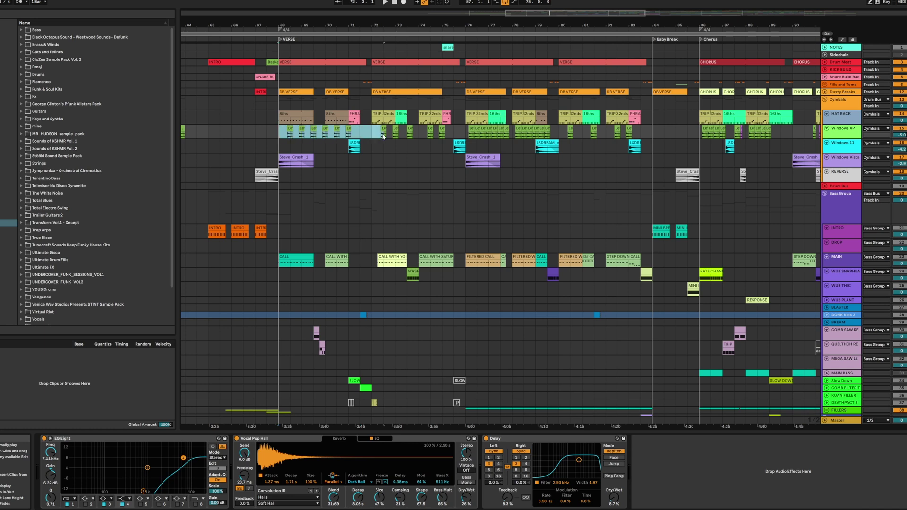
pyautogui.click(286, 136)
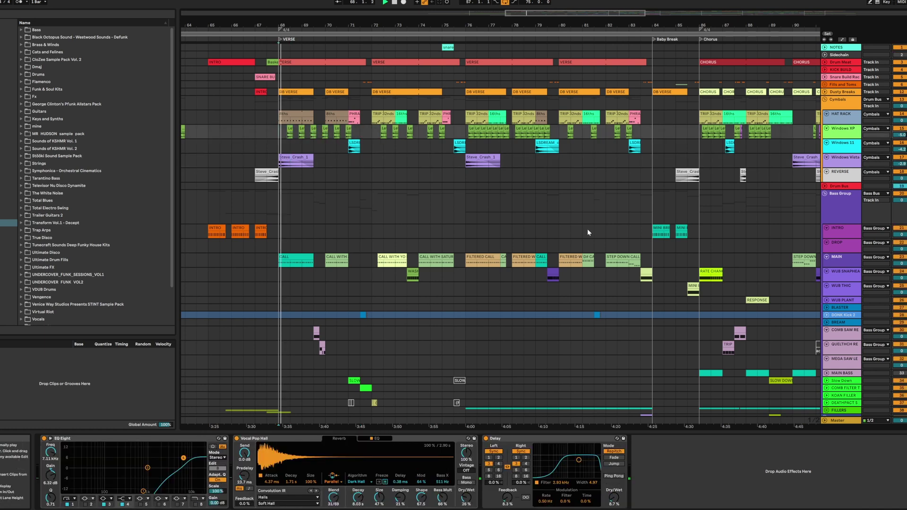
pyautogui.press('space')
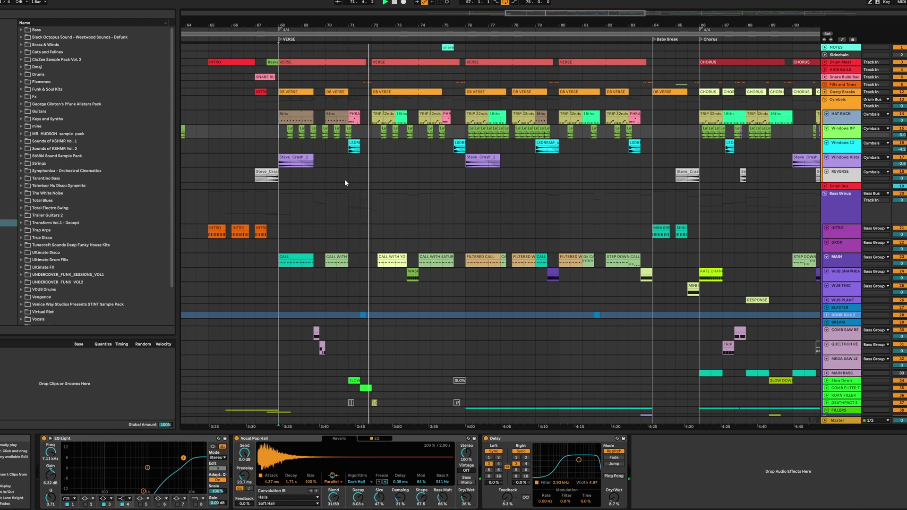
pyautogui.press('space')
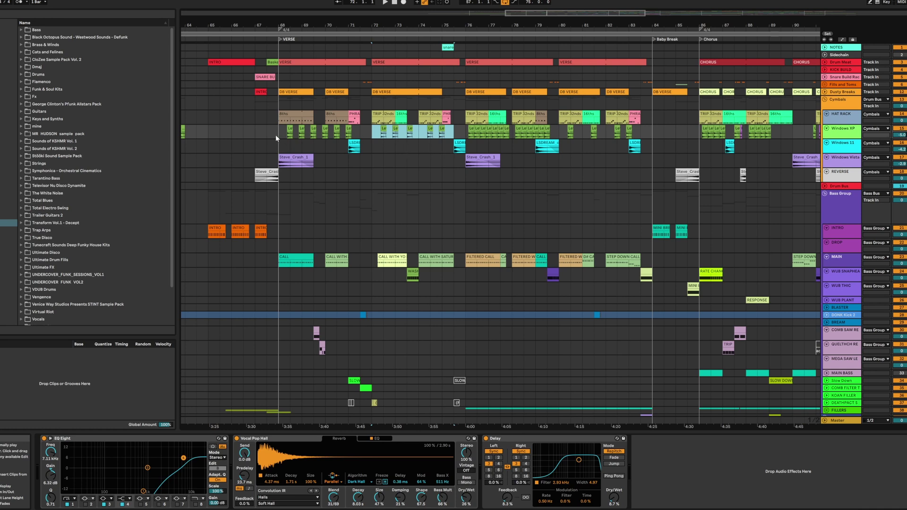
# - Check the HAT RACK track's chain in the second verse phrase and audition the cymbals from bar 72
pyautogui.click(362, 136)
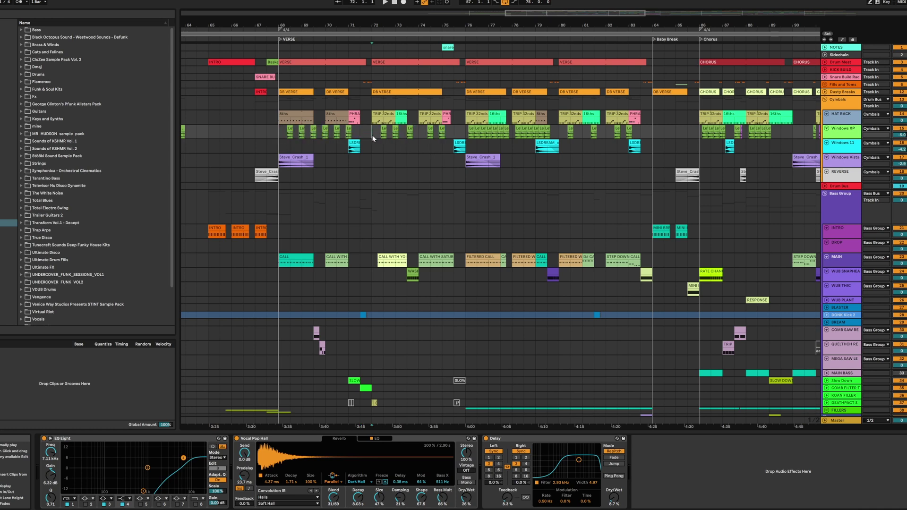
pyautogui.click(404, 117)
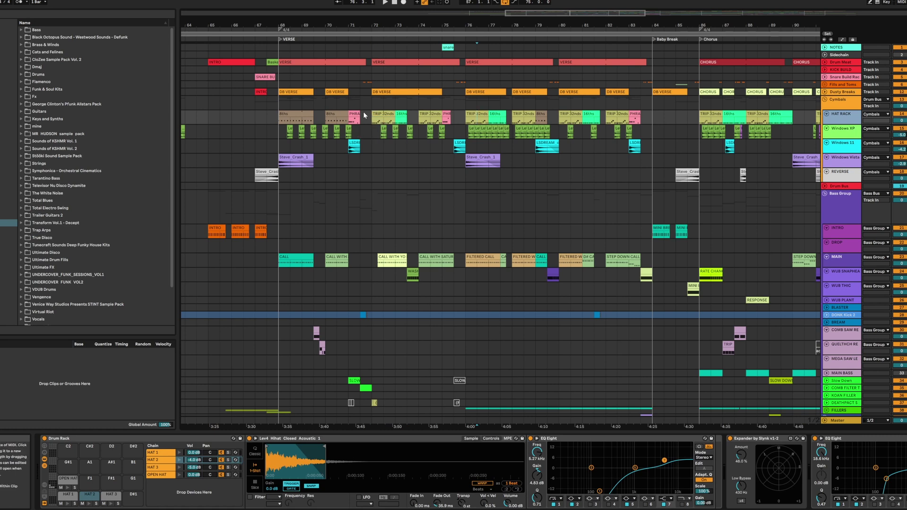
pyautogui.click(371, 128)
pyautogui.press('space')
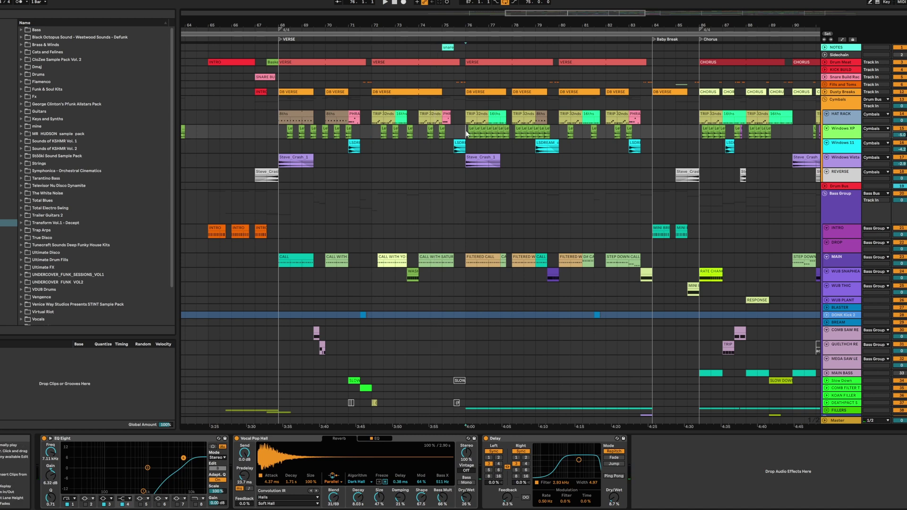
# - Highlight the Windows XP clips phrase by phrase across the verse, from bar 68 to bar 80
pyautogui.moveTo(466, 132); pyautogui.dragTo(270, 136)
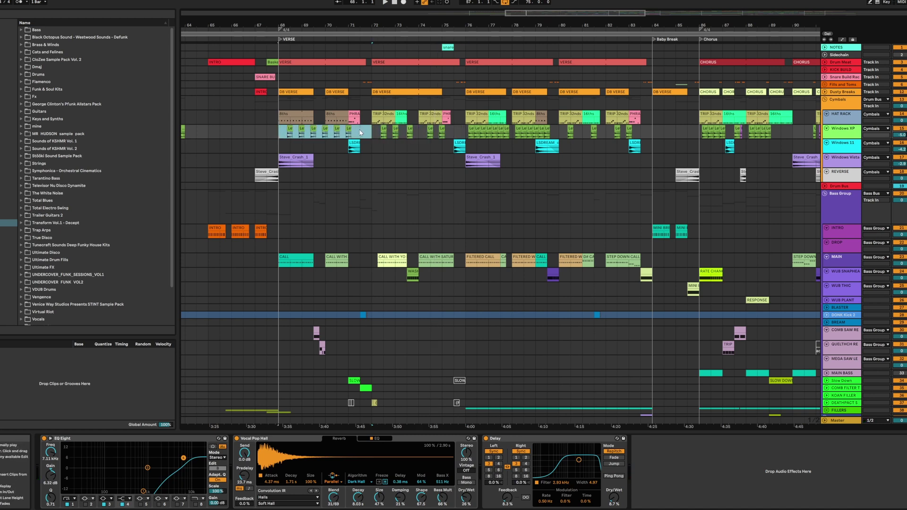
pyautogui.moveTo(370, 133); pyautogui.dragTo(274, 130)
pyautogui.moveTo(370, 130); pyautogui.dragTo(472, 133)
pyautogui.click(463, 133)
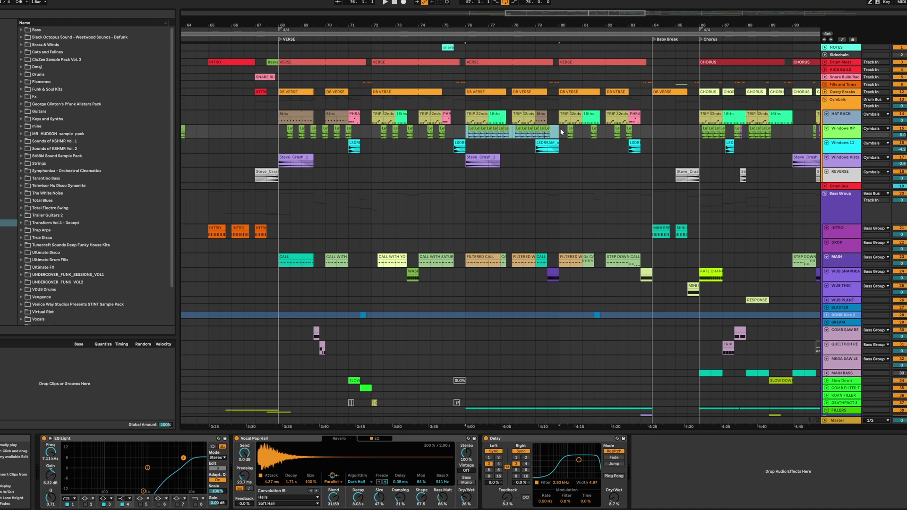
pyautogui.hscroll(5, 473, 107)
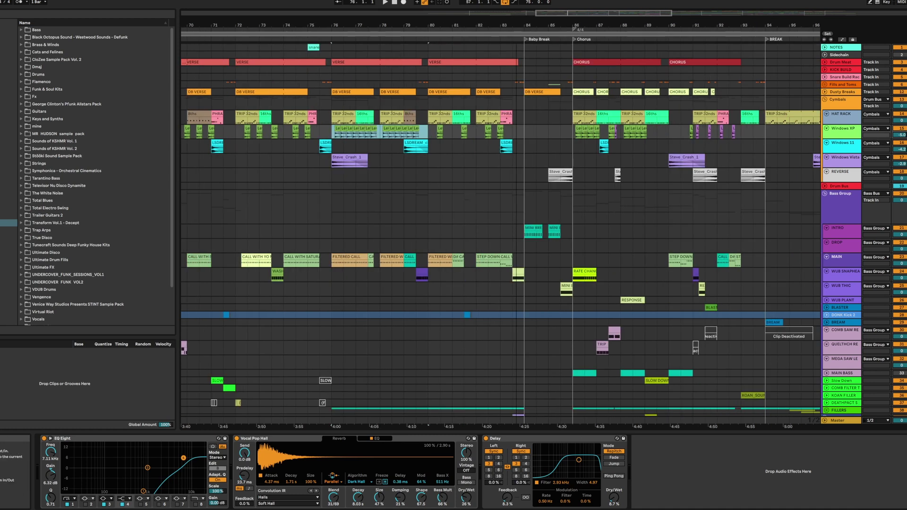
pyautogui.click(435, 133)
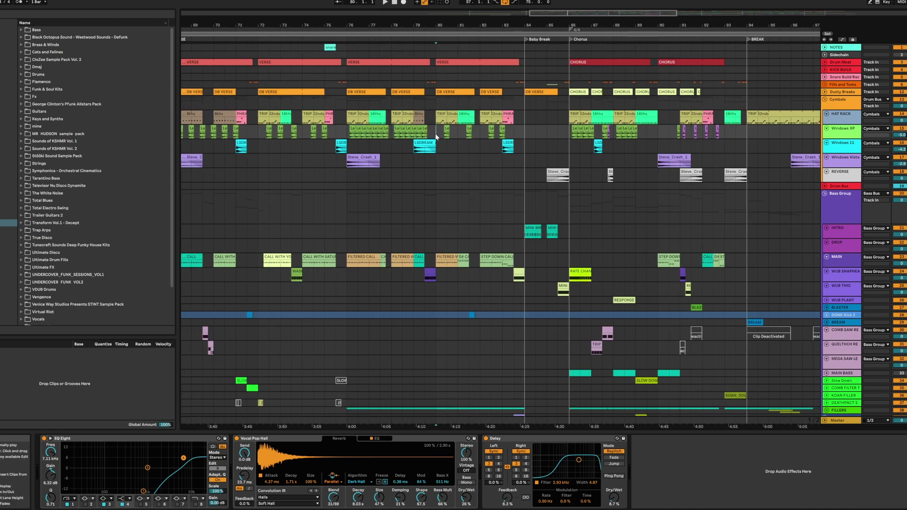
# - Highlight the Windows XP clips through the chorus up to BREAK, and play the arrangement from bar 76
pyautogui.click(530, 131)
pyautogui.moveTo(745, 132); pyautogui.dragTo(558, 137)
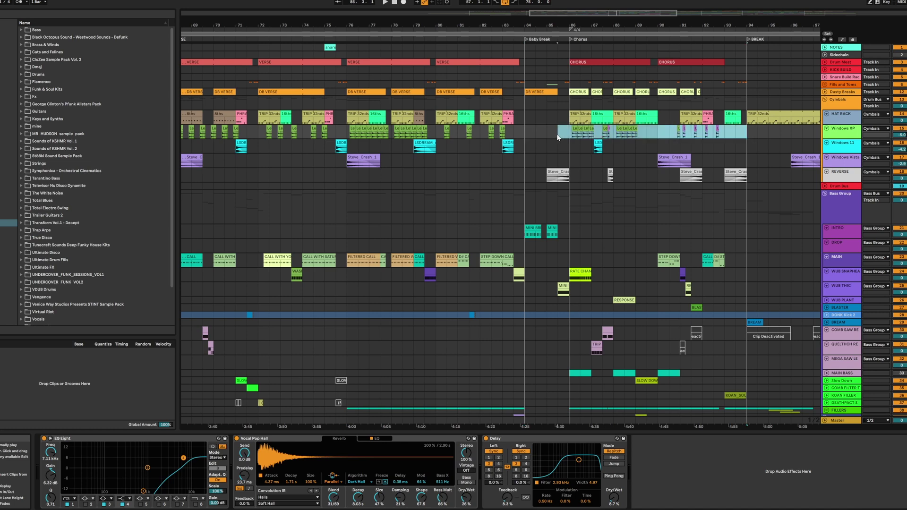
pyautogui.click(348, 135)
pyautogui.press('space')
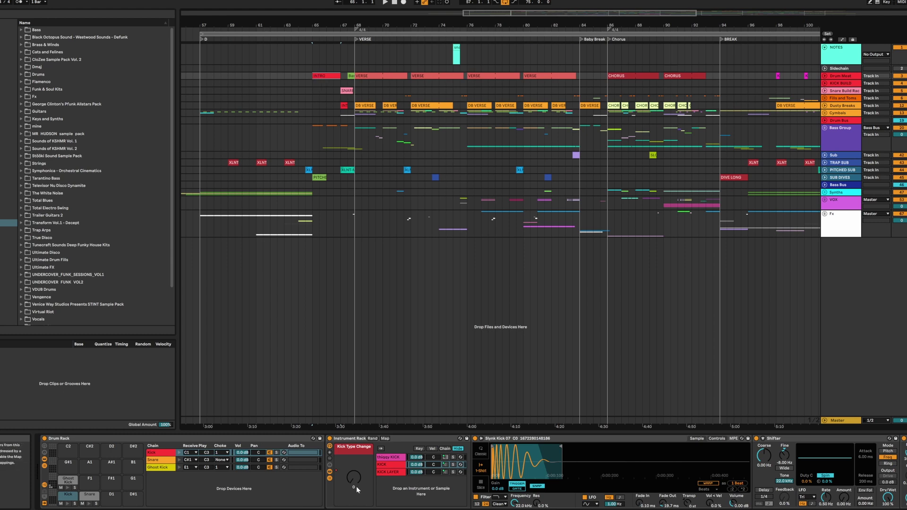
# - Show the first kick chain in the Kick pad's Instrument Rack and audition the Drum Meat INTRO clip
pyautogui.click(387, 459)
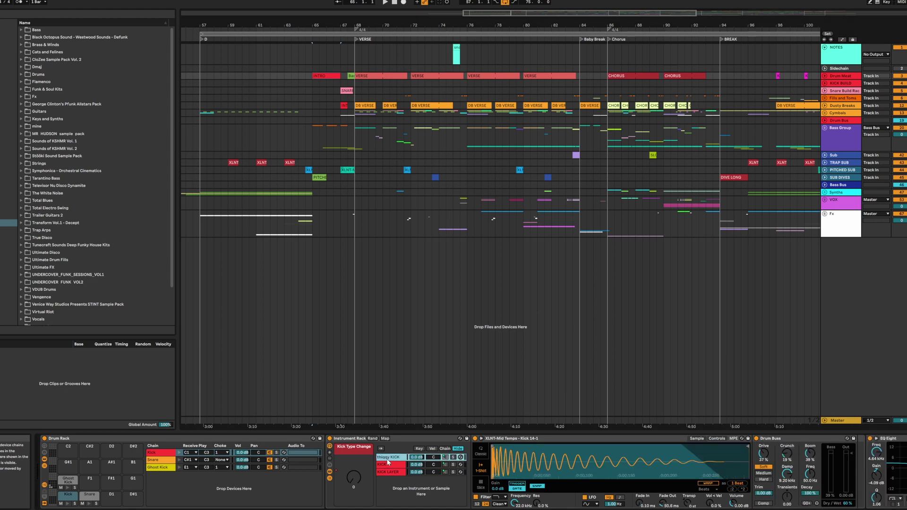
pyautogui.click(327, 76)
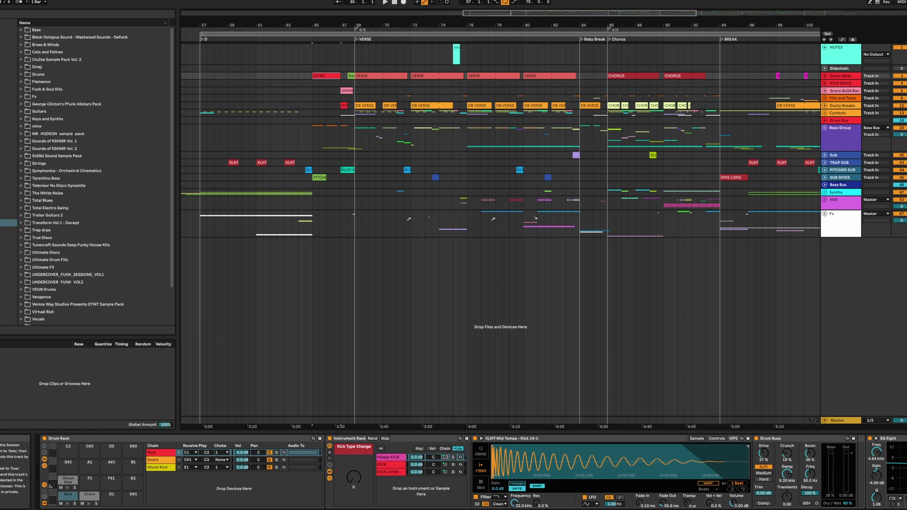
pyautogui.press('space')
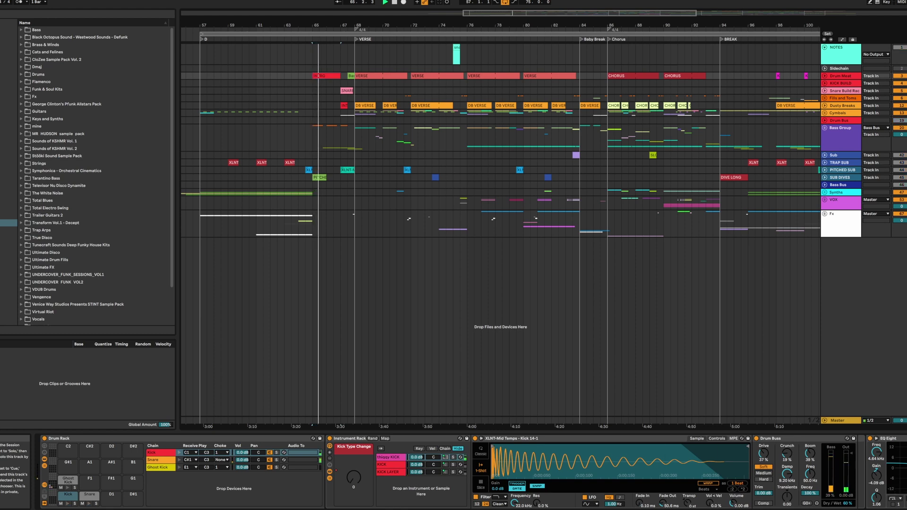
pyautogui.press('space')
# - Audition the first Drum Meat VERSE clip and the Dusty Breaks DB VERSE clip at Baby Break
pyautogui.click(370, 76)
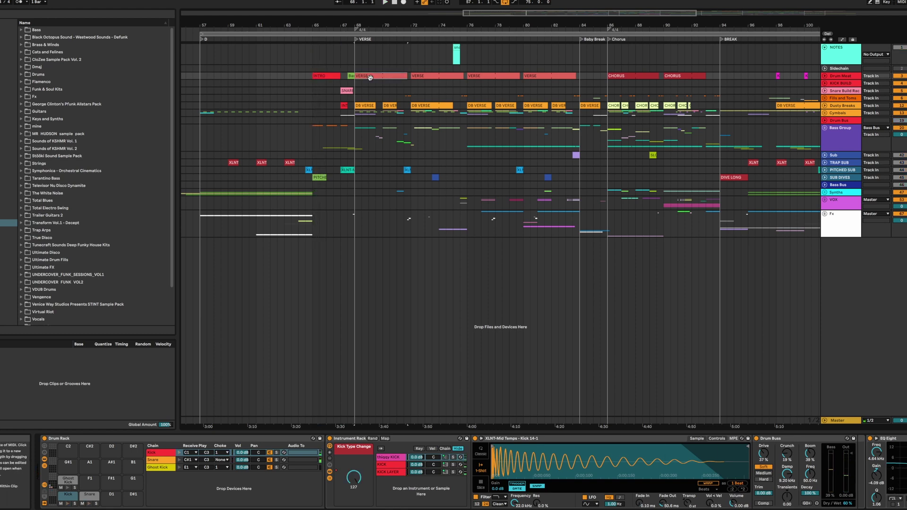
pyautogui.press('space')
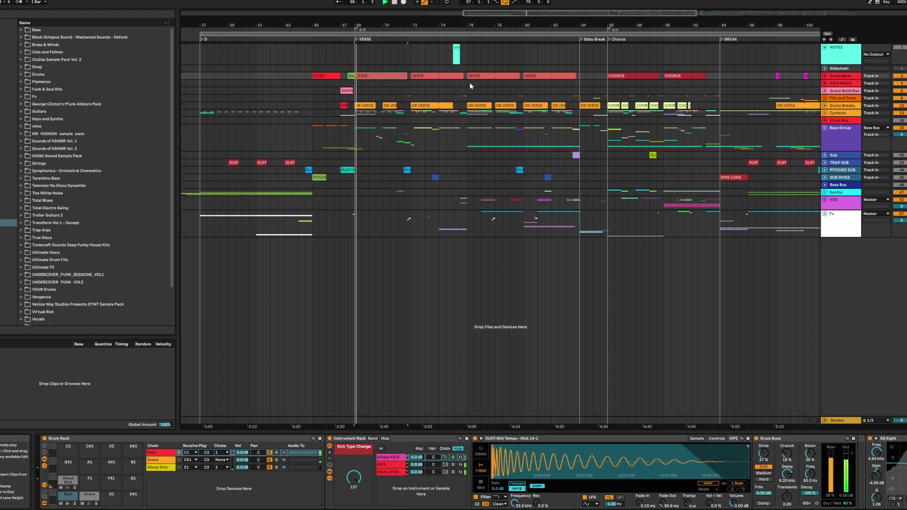
pyautogui.click(585, 105)
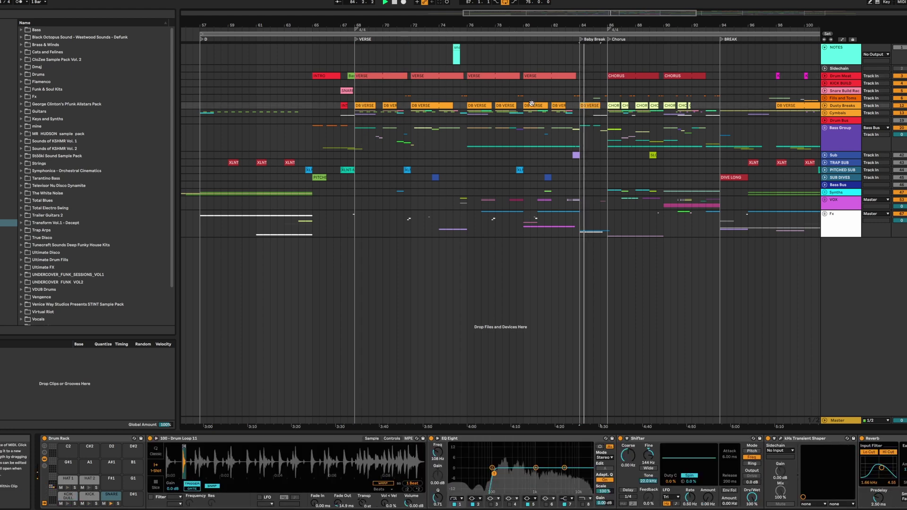
pyautogui.press('space')
# - Compare the Drum Meat INTRO clip with the DB VERSE clip at Baby Break, playing both the intro and the passage into the chorus
pyautogui.click(324, 76)
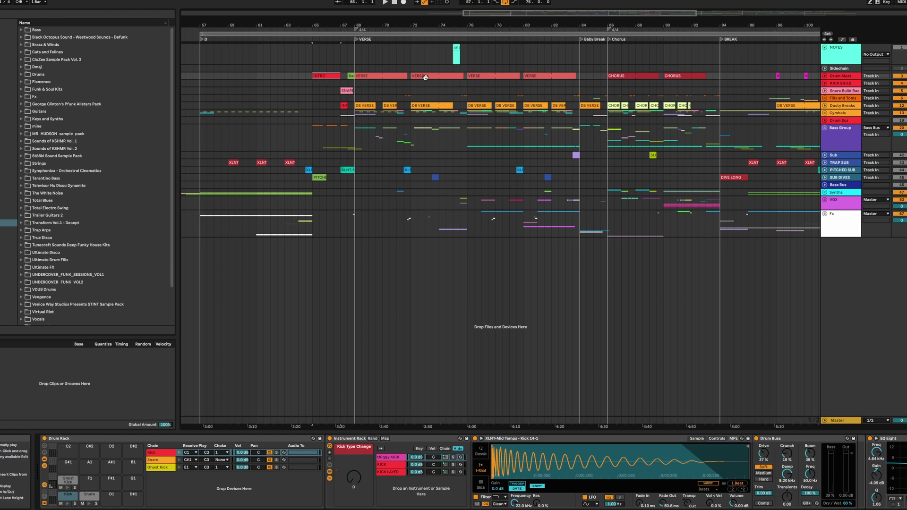
pyautogui.click(585, 105)
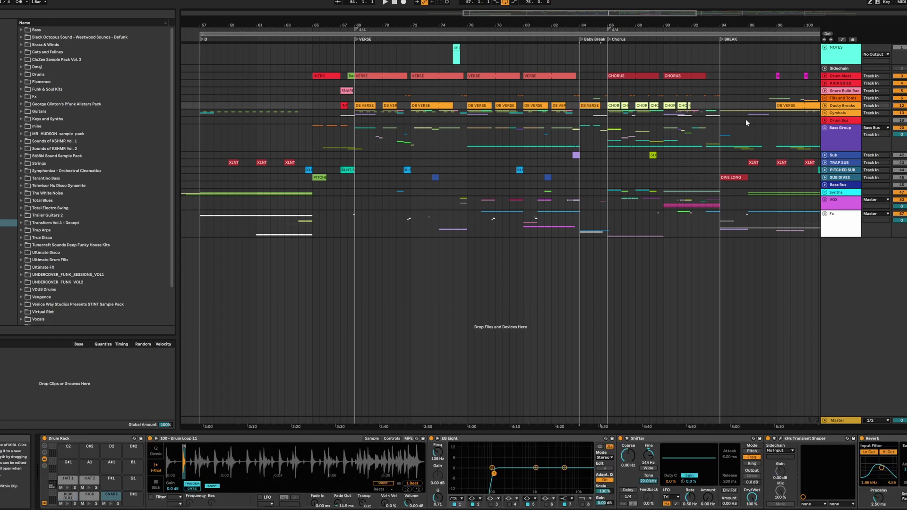
pyautogui.click(334, 75)
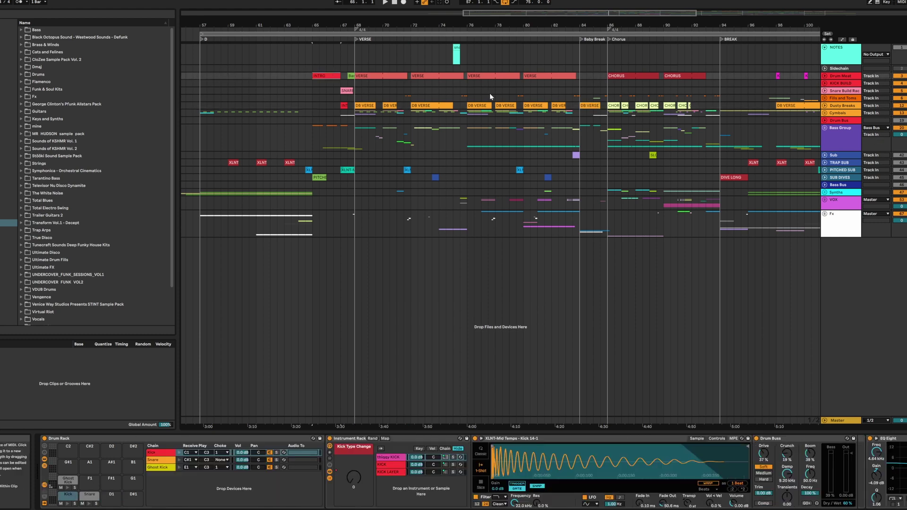
pyautogui.press('space')
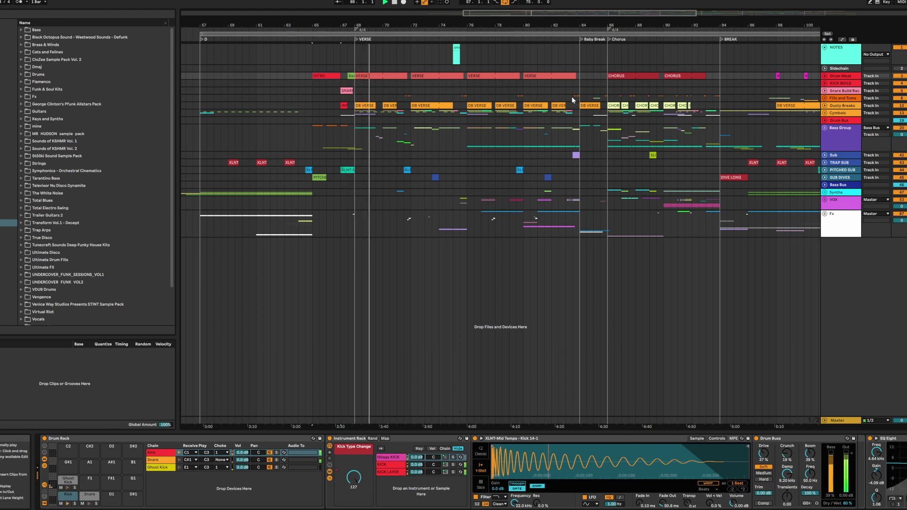
pyautogui.click(586, 105)
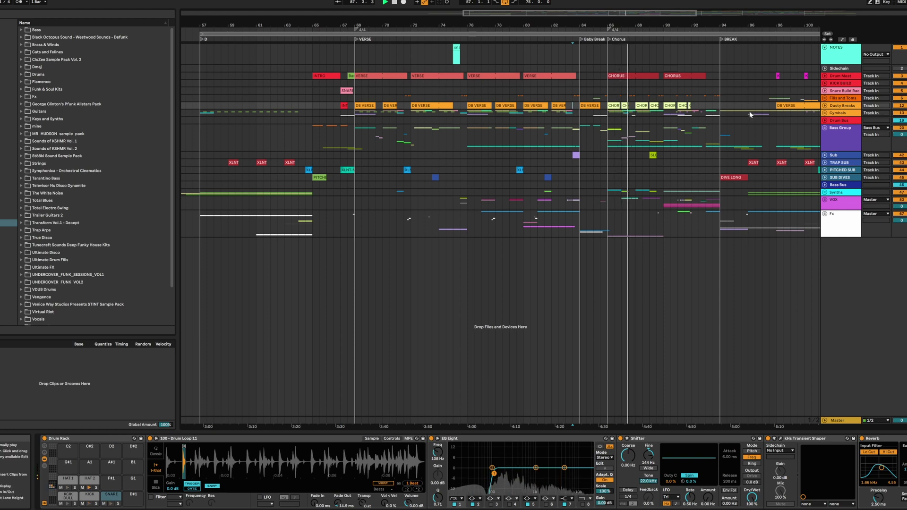
pyautogui.press('space')
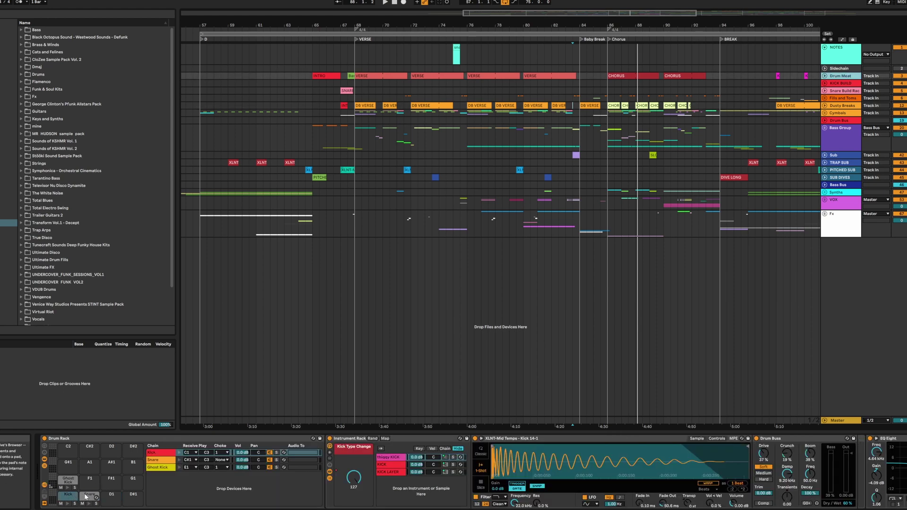
# - Show the Snare pad's chain in the Drum Meat drum rack and unfold both of its Shifter devices
pyautogui.click(87, 494)
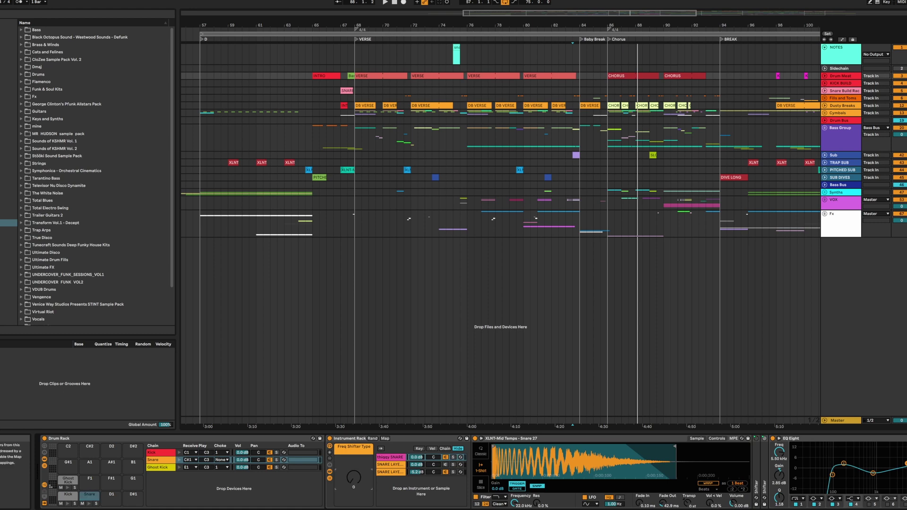
pyautogui.doubleClick(756, 464)
pyautogui.click(902, 455)
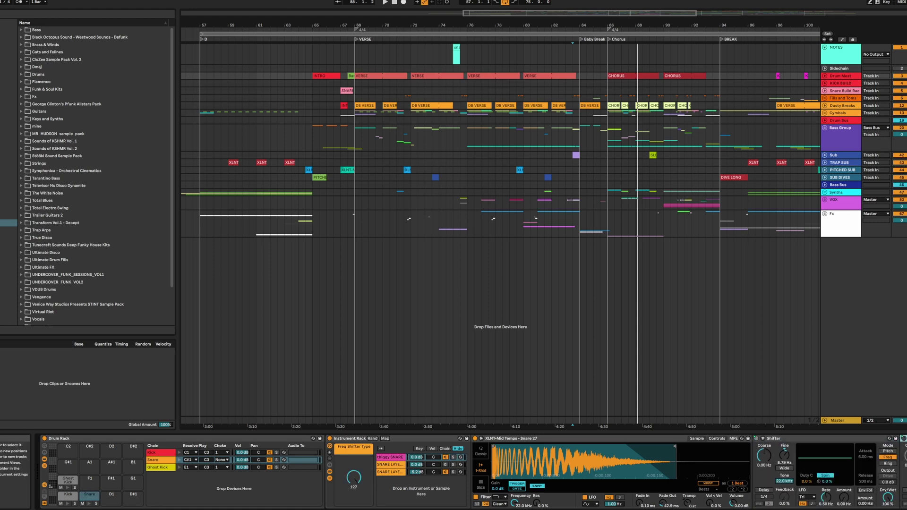
pyautogui.doubleClick(901, 455)
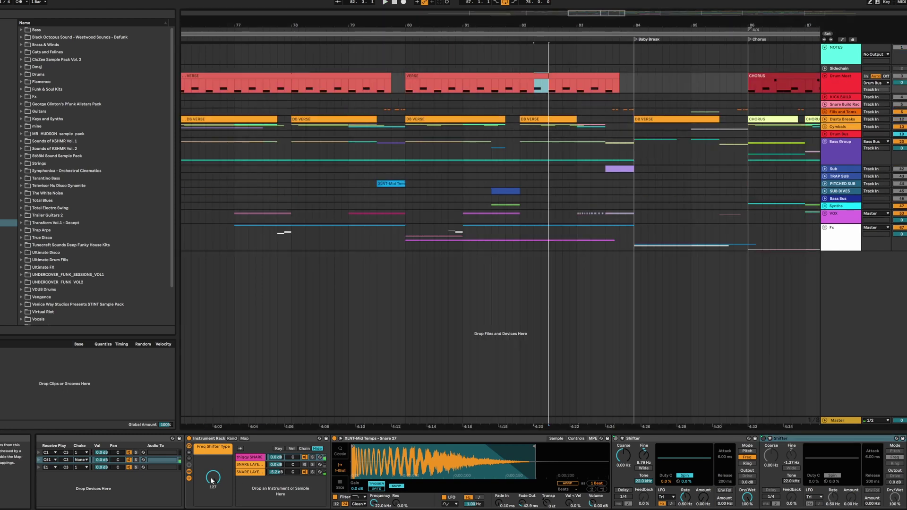
# - Turn the Freq Shifter Type macro of the snare's Instrument Rack down to 0 while auditioning the selected Drum Meat VERSE section
pyautogui.hotkey('alt', 'space')
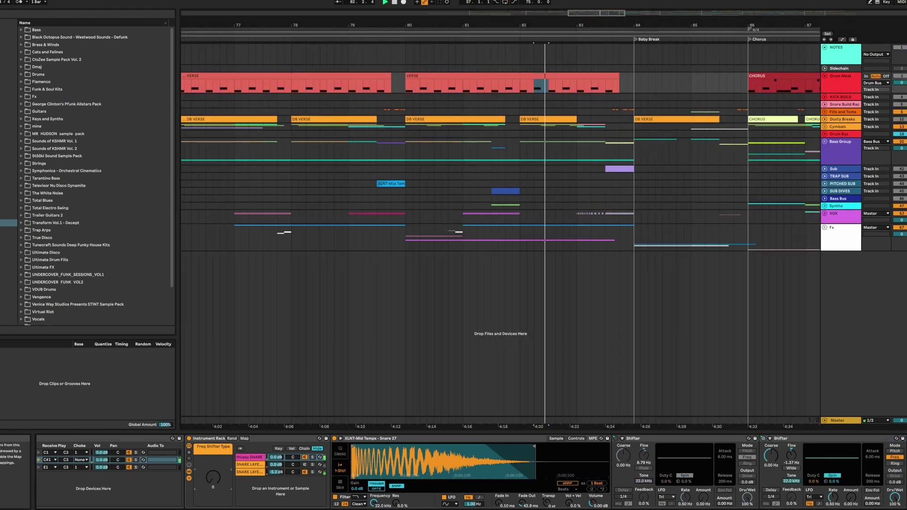
pyautogui.moveTo(216, 478); pyautogui.dragTo(216, 509)
pyautogui.press('space')
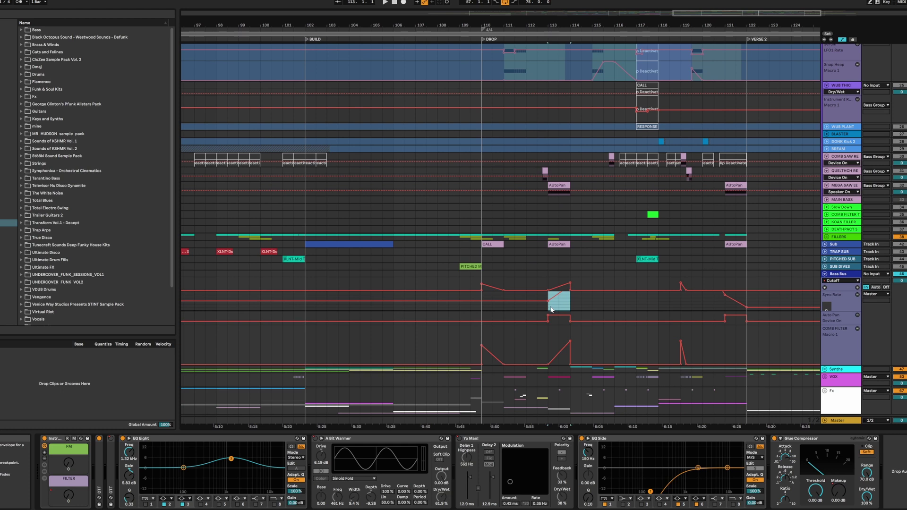
# - Show the comb filter and Auto Pan devices on the Bass Bus and audition the Sync Rate automation at bar 113
pyautogui.click(569, 336)
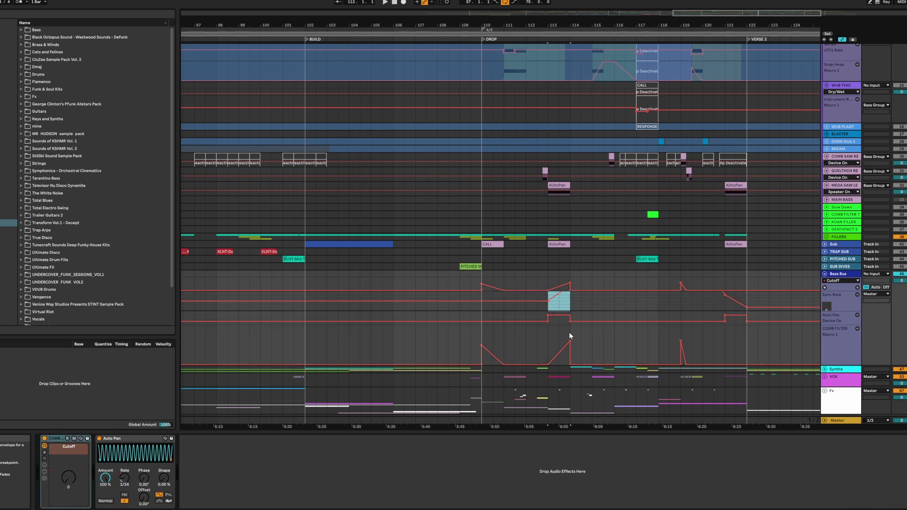
pyautogui.click(838, 276)
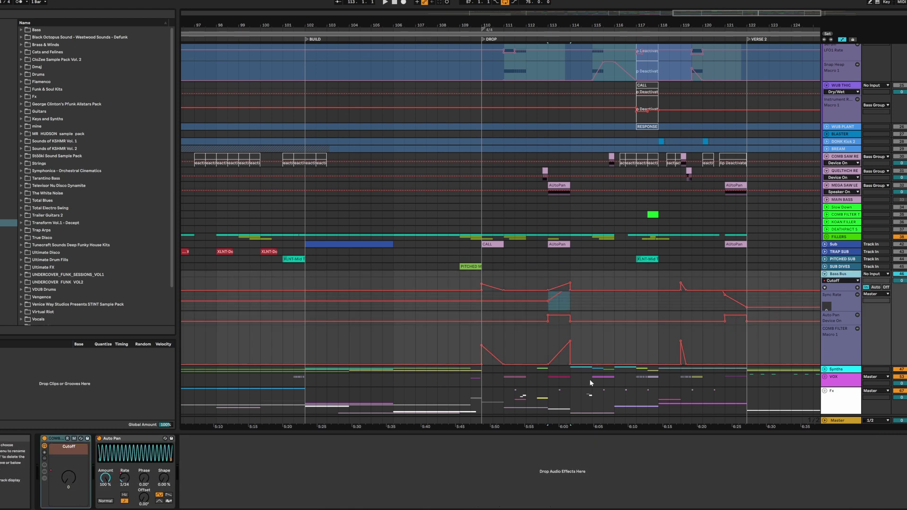
pyautogui.press('space')
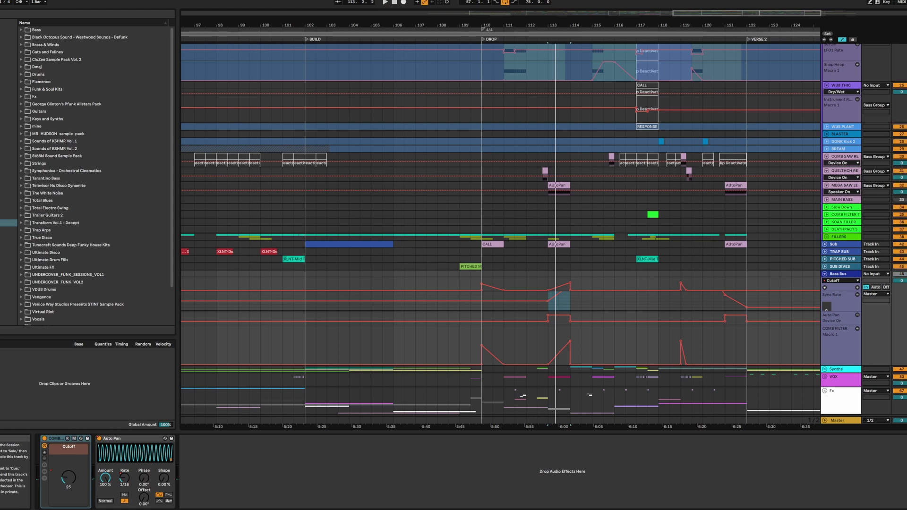
pyautogui.press('space')
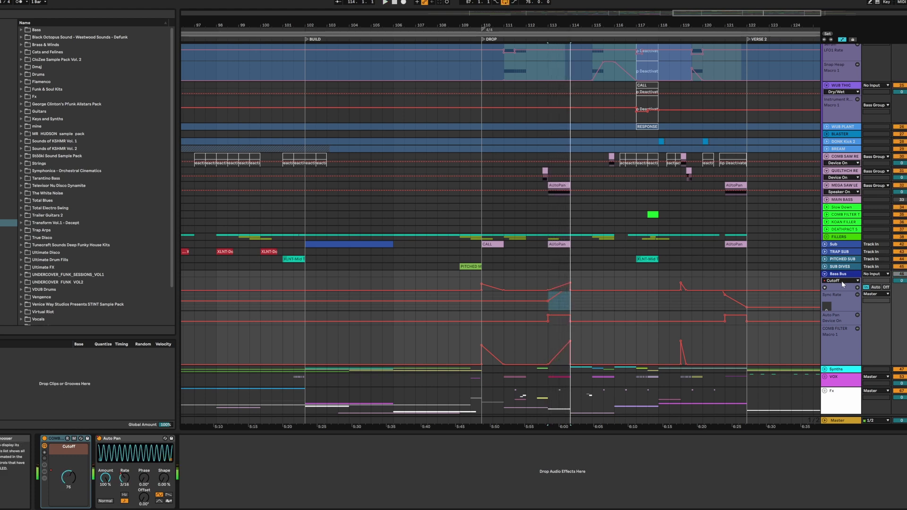
# - Audition the Bass Bus COMB FILTER automation spike near bar 119, then the downward ramp at the start of the DROP
pyautogui.click(681, 344)
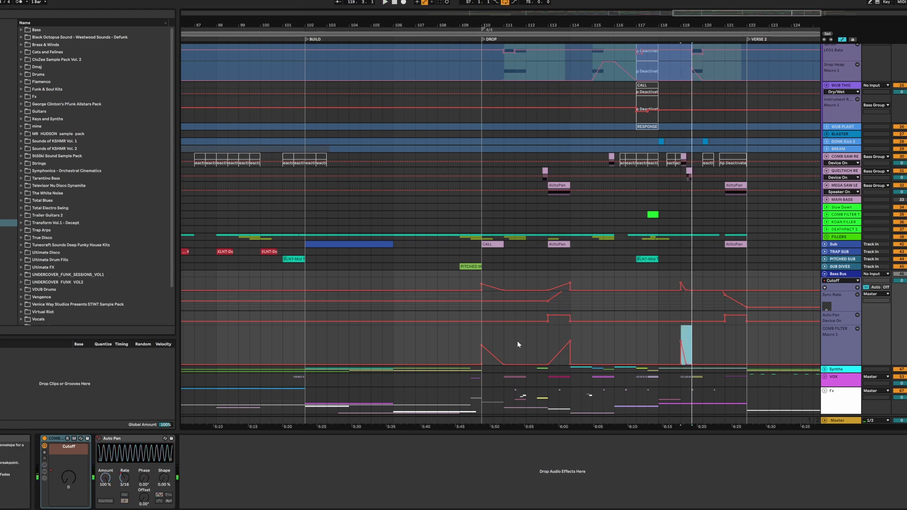
pyautogui.click(486, 349)
pyautogui.press('space')
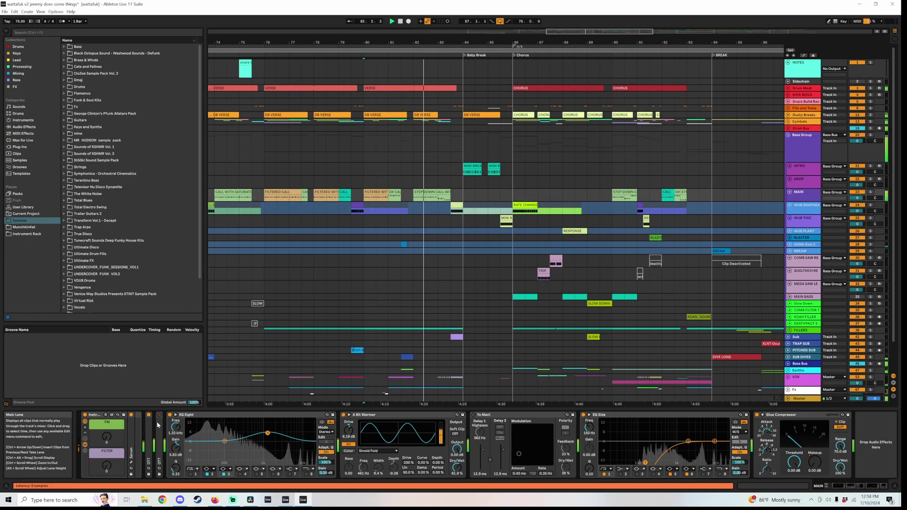
# - Unfold the MAIN track's Instrument Rack, open its Serum plug-in, and examine the oscillators, full effects chain, and modulation matrix during playback
pyautogui.click(85, 451)
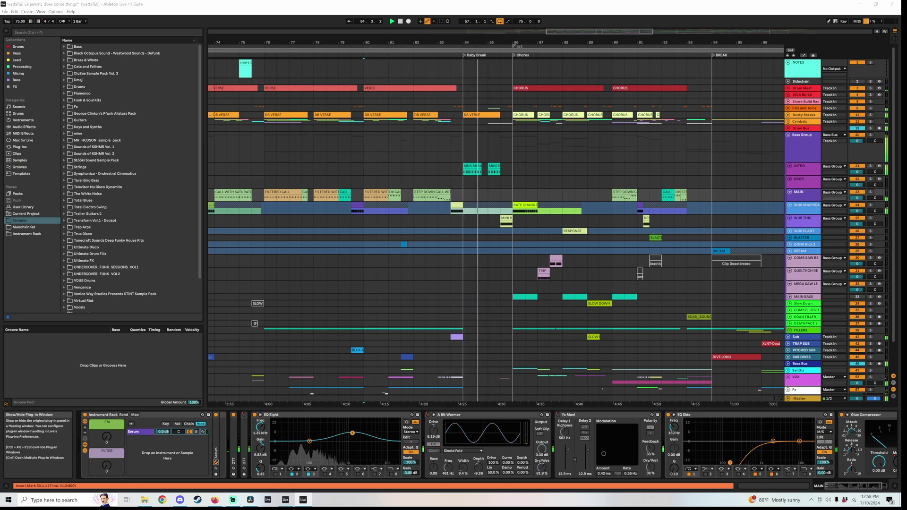
pyautogui.moveTo(539, 164); pyautogui.dragTo(483, 105)
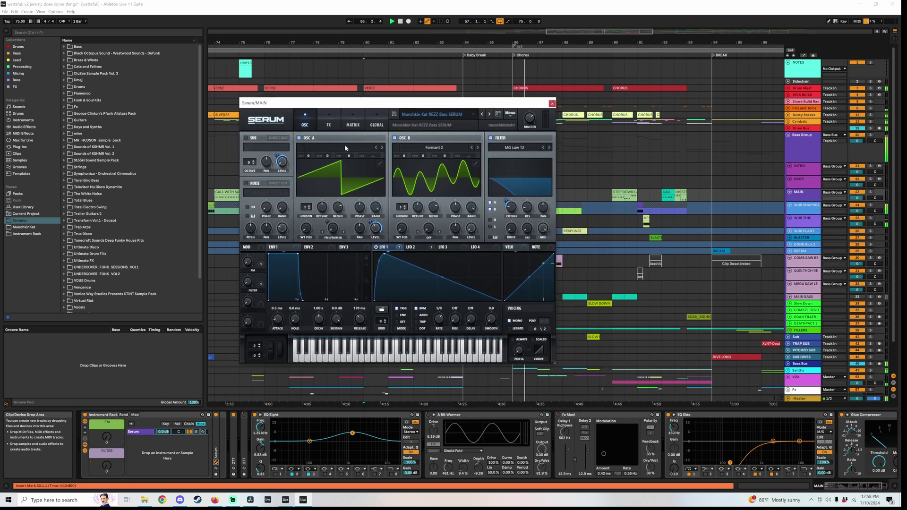
pyautogui.click(331, 124)
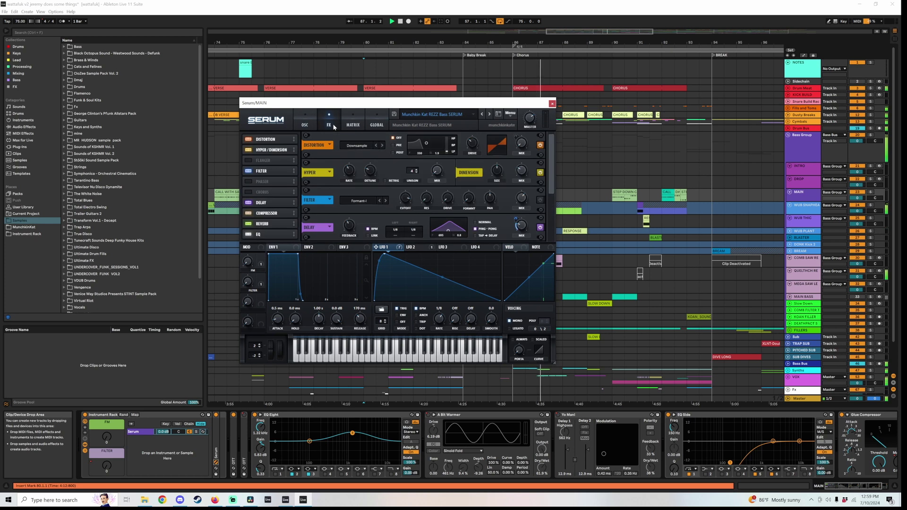
pyautogui.moveTo(550, 184); pyautogui.dragTo(551, 256)
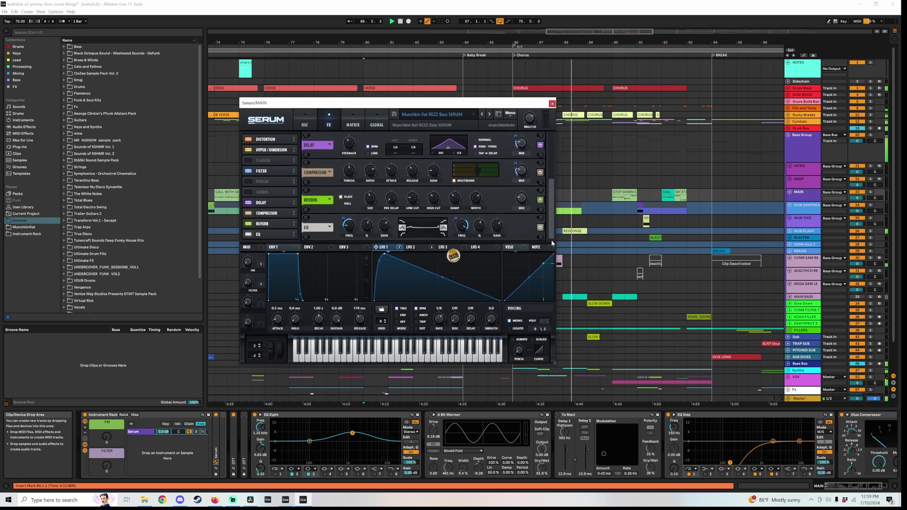
pyautogui.click(305, 126)
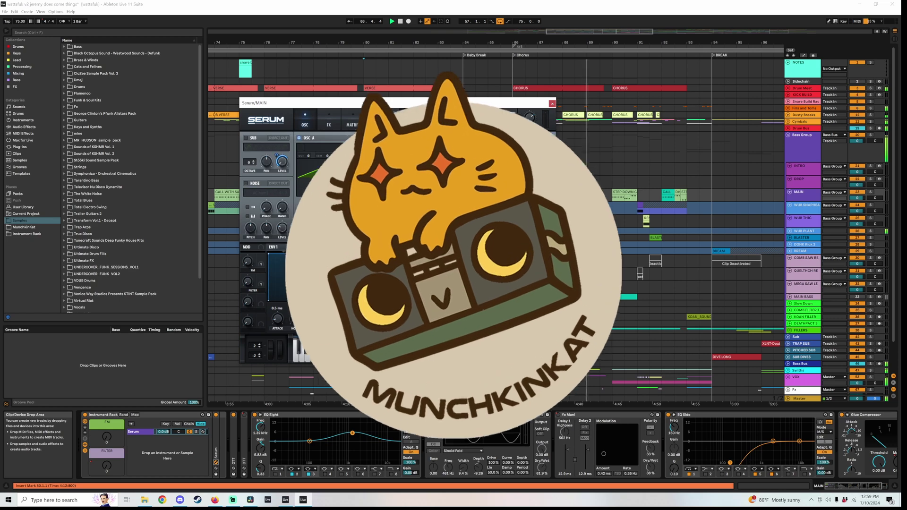
pyautogui.click(352, 125)
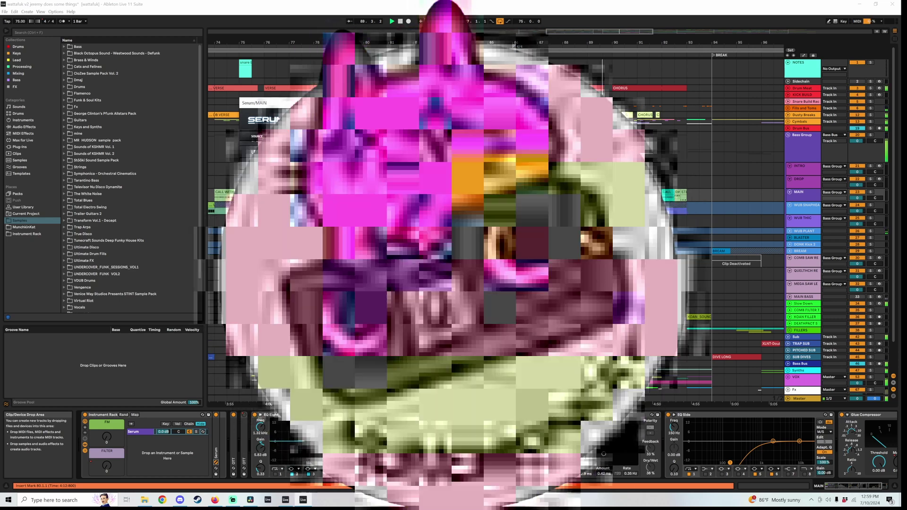